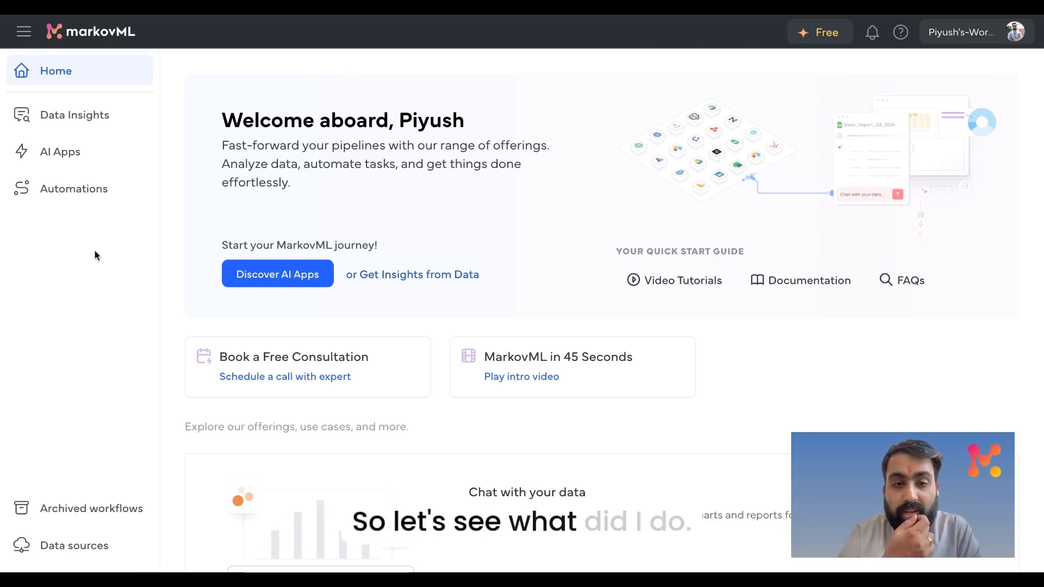
# Start building a new automation from a blank canvas
pyautogui.click(73, 195)
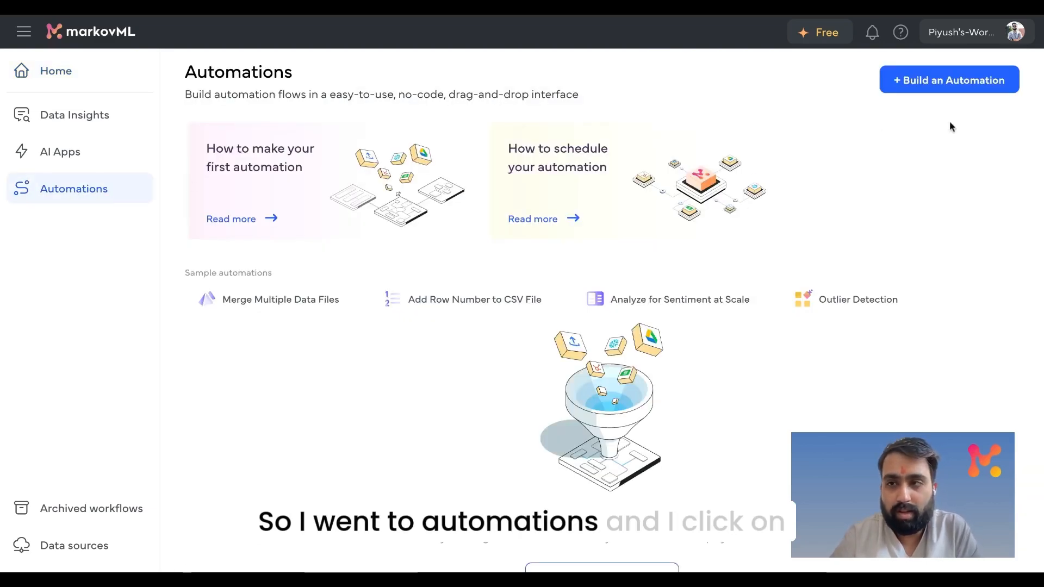
pyautogui.click(928, 83)
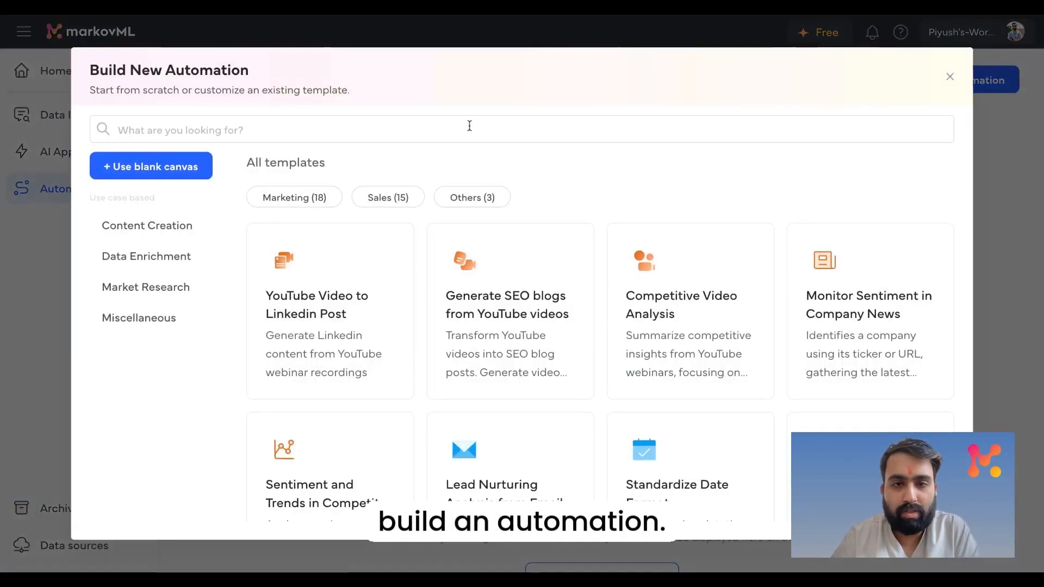
pyautogui.scroll(-3, 310, 310)
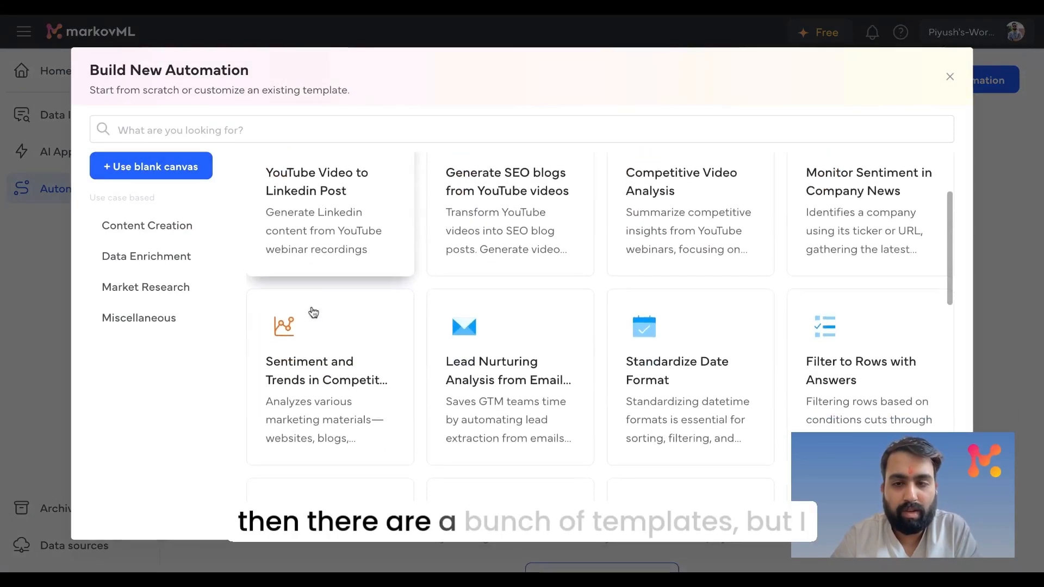
pyautogui.scroll(3, 282, 245)
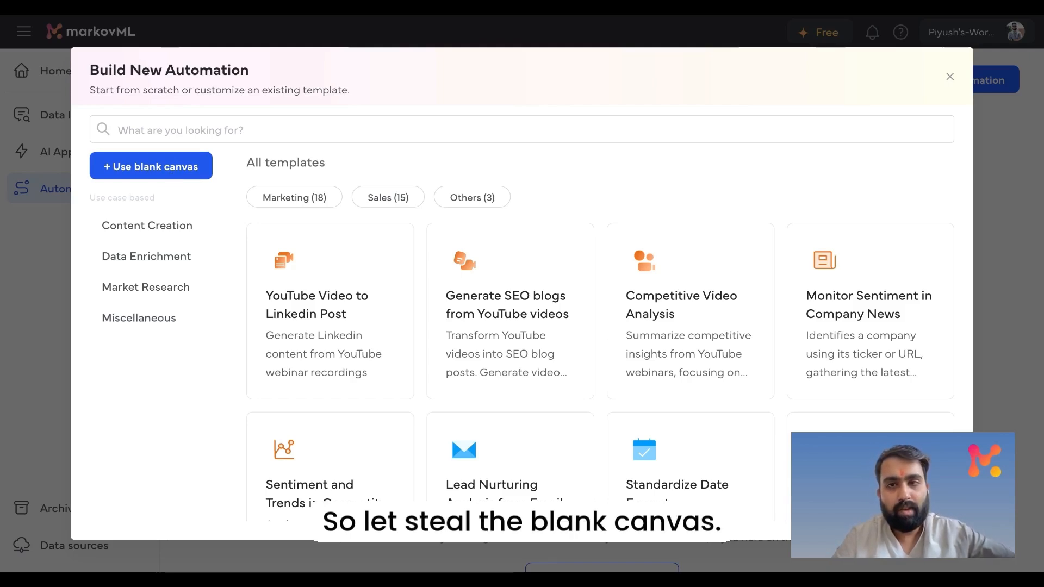
pyautogui.click(150, 166)
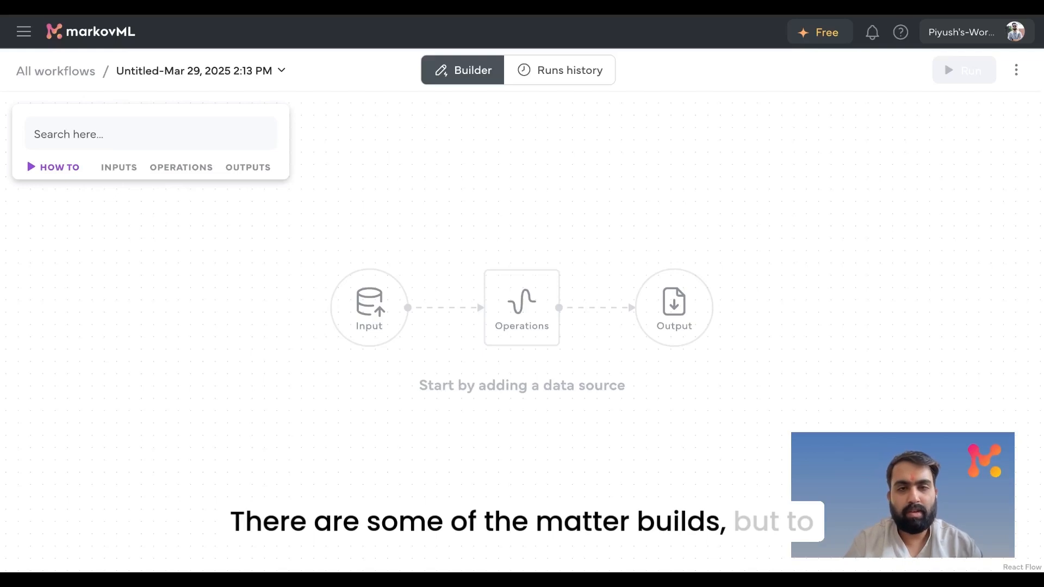
# Place an Add a Folder input on the workflow canvas
pyautogui.click(93, 134)
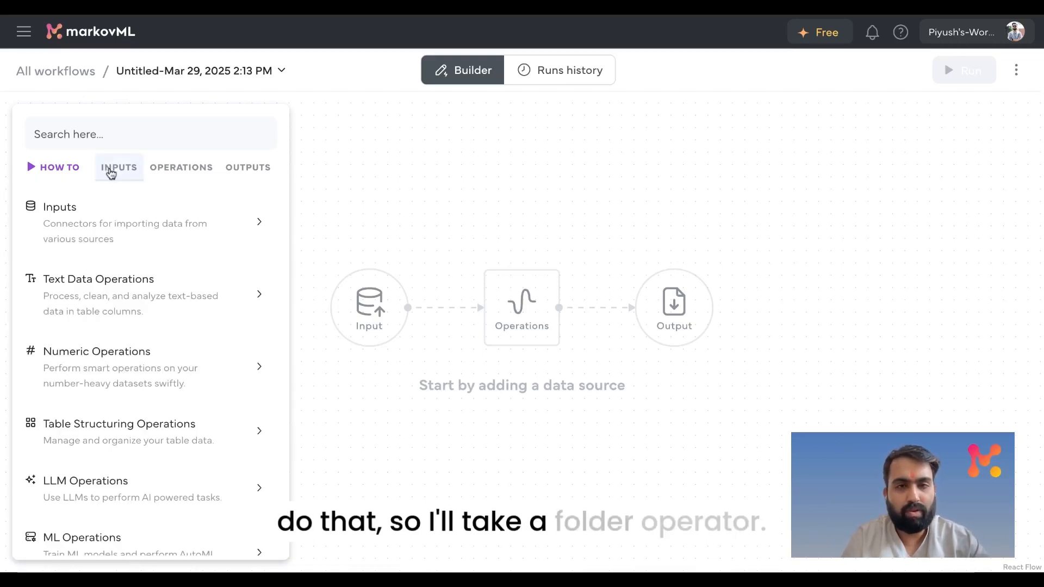
pyautogui.click(109, 169)
pyautogui.scroll(-3, 116, 361)
pyautogui.scroll(-5, 120, 362)
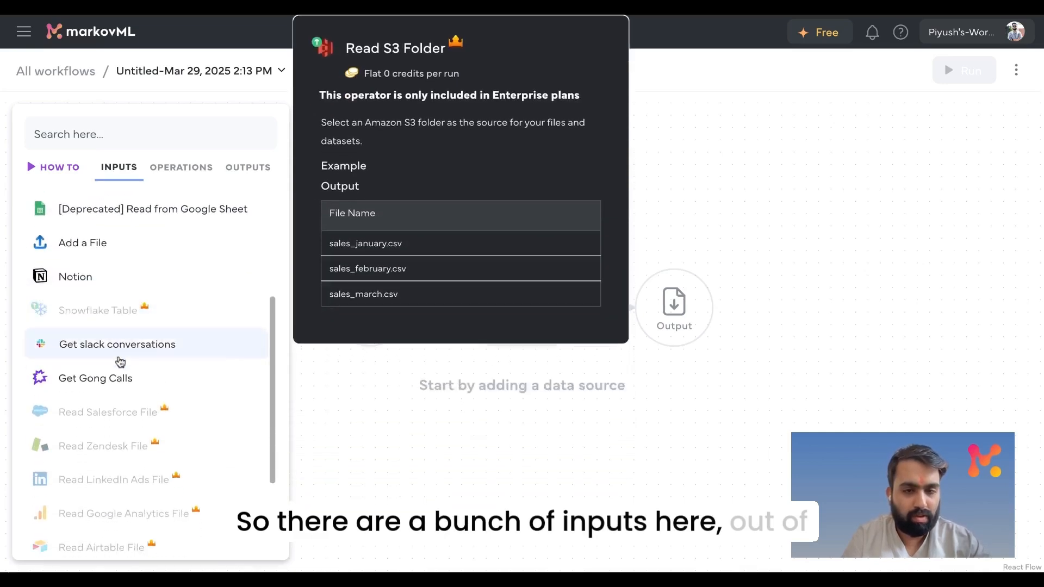
pyautogui.scroll(6, 122, 308)
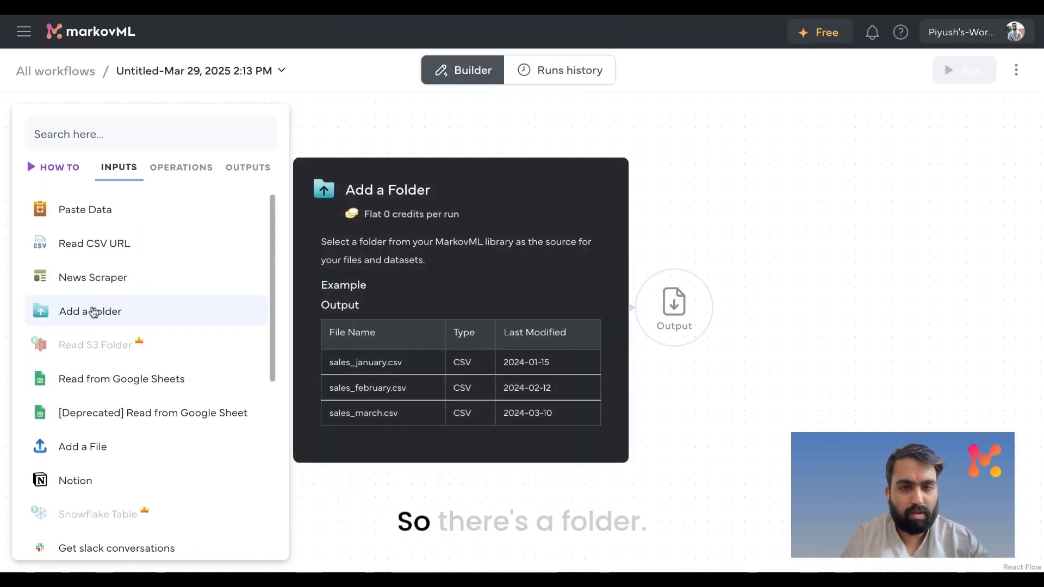
pyautogui.click(103, 307)
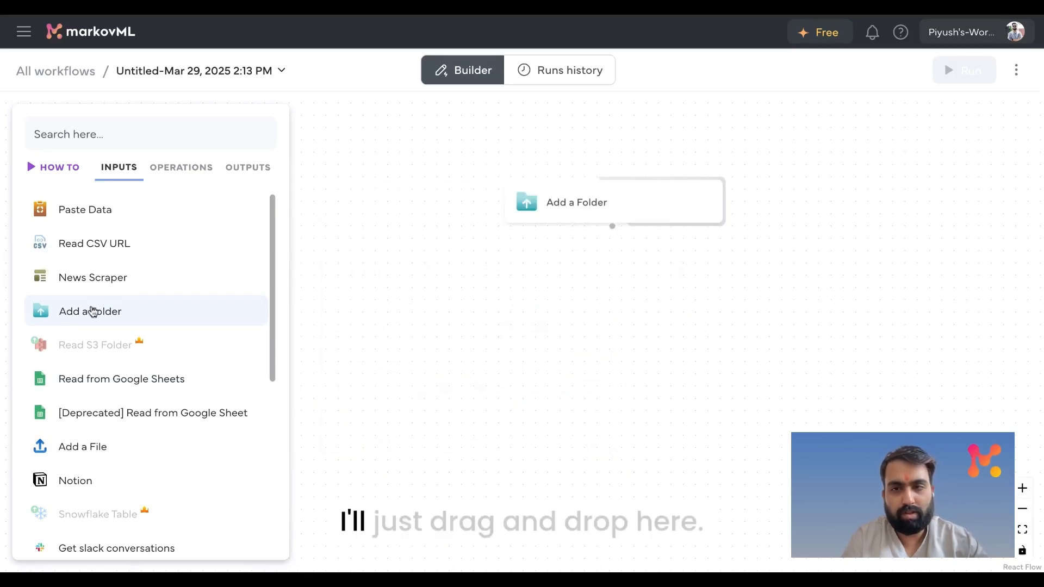
pyautogui.click(595, 205)
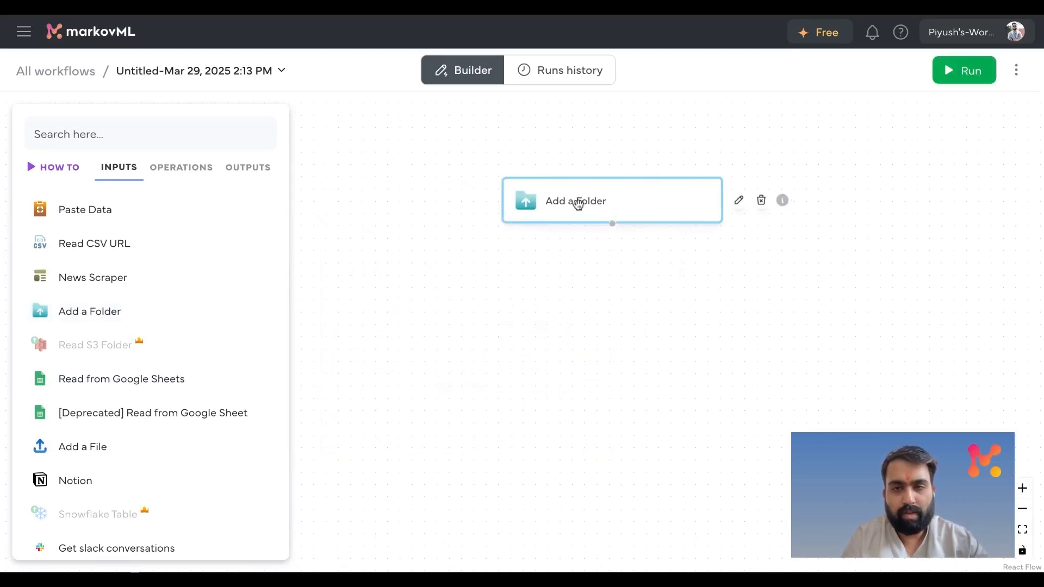
# Upload the folder of food bill PDFs as "food bills - Apr - March" into the Add a Folder input and apply the change
pyautogui.doubleClick(578, 203)
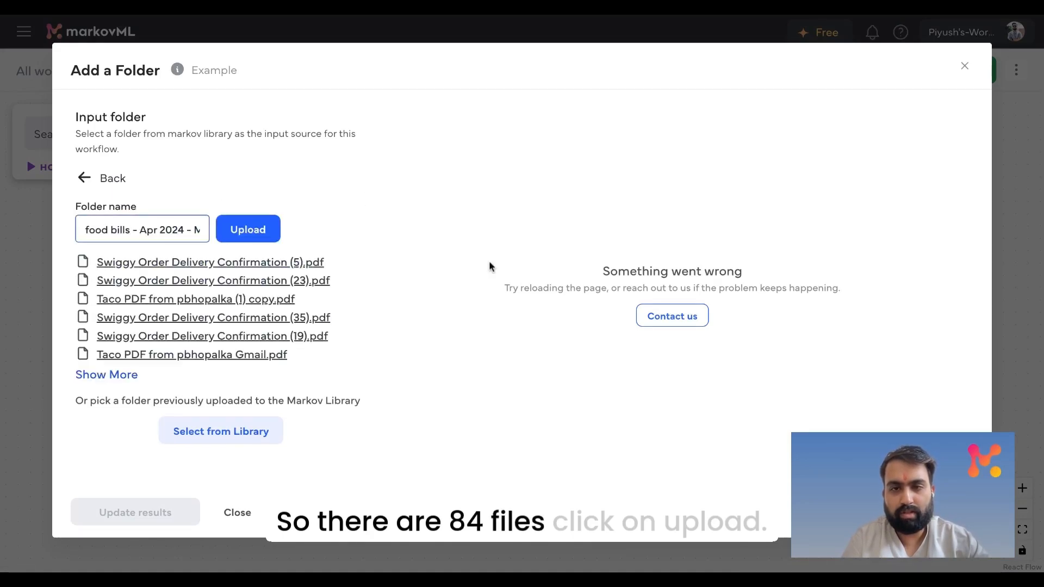
pyautogui.click(248, 229)
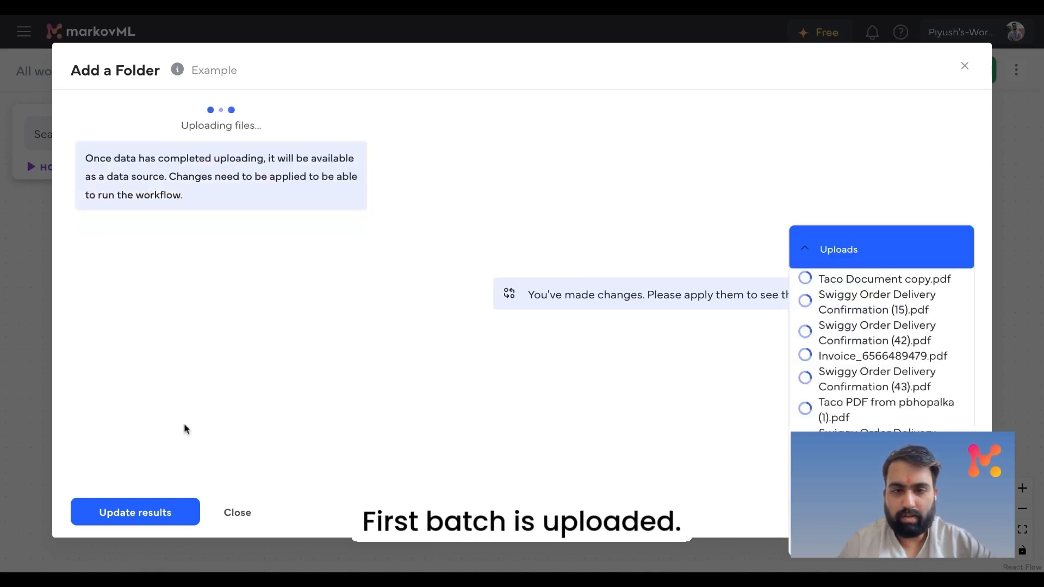
pyautogui.click(144, 508)
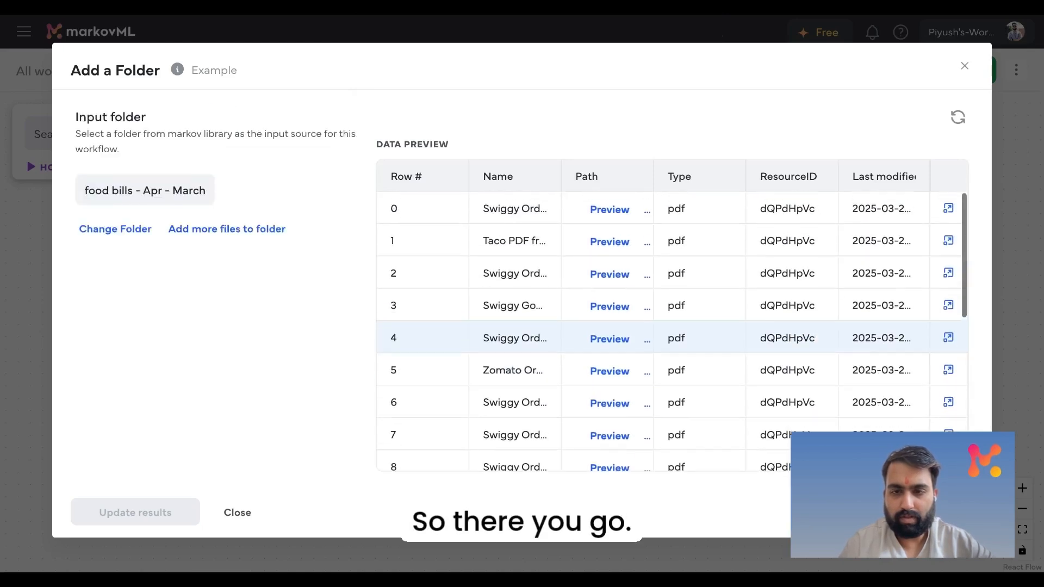
pyautogui.click(966, 67)
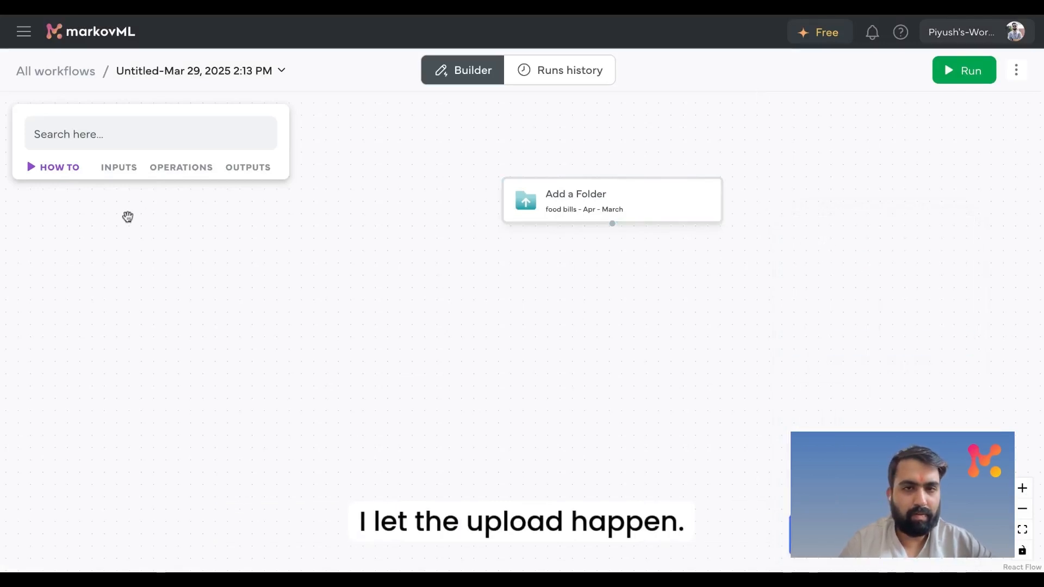
# Find the document operations with the search term "docu" and place an AI Document Analyzer on the canvas
pyautogui.click(87, 142)
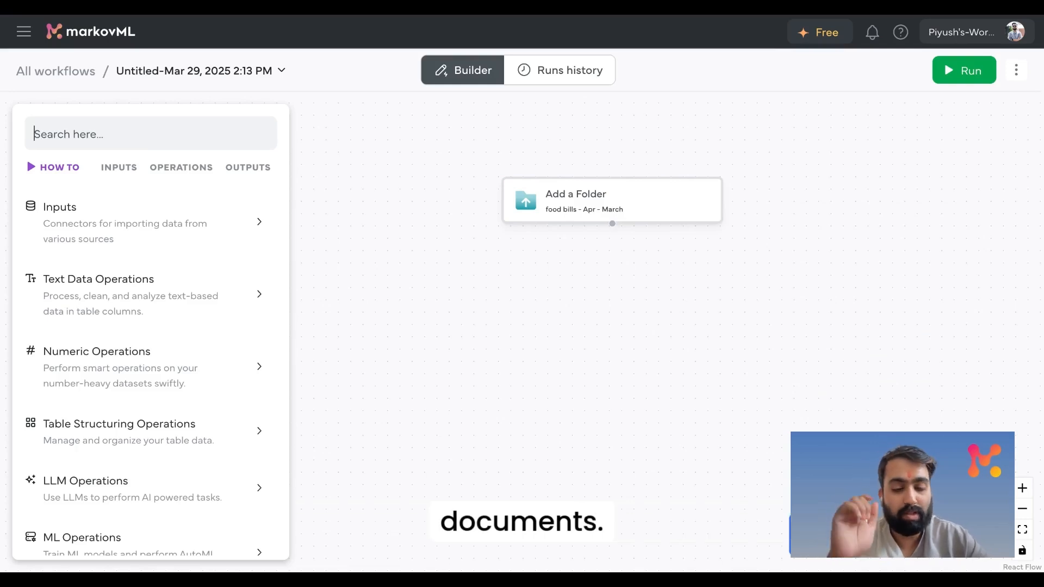
pyautogui.click(170, 168)
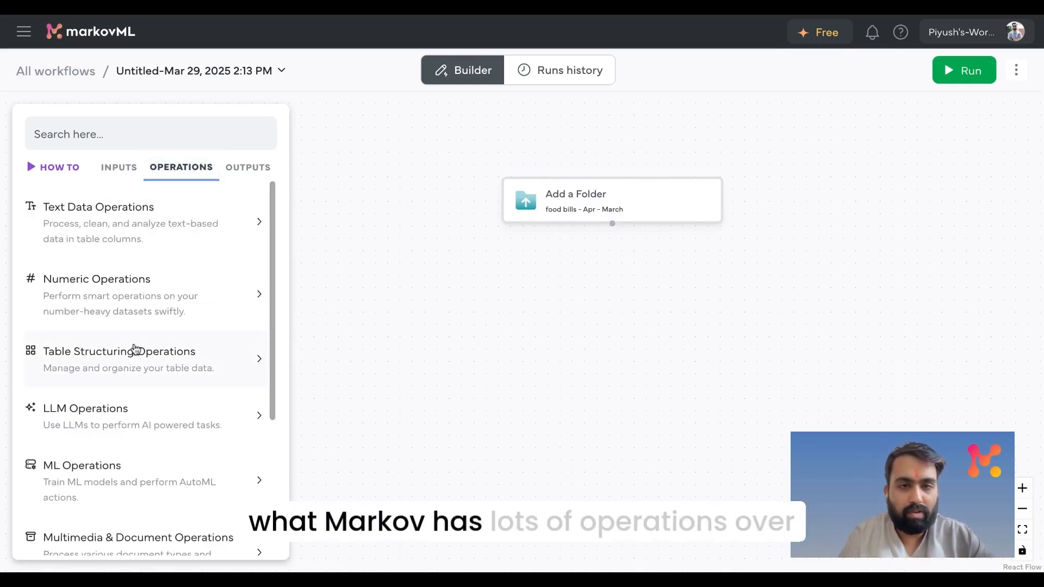
pyautogui.scroll(-4, 135, 351)
pyautogui.scroll(4, 133, 351)
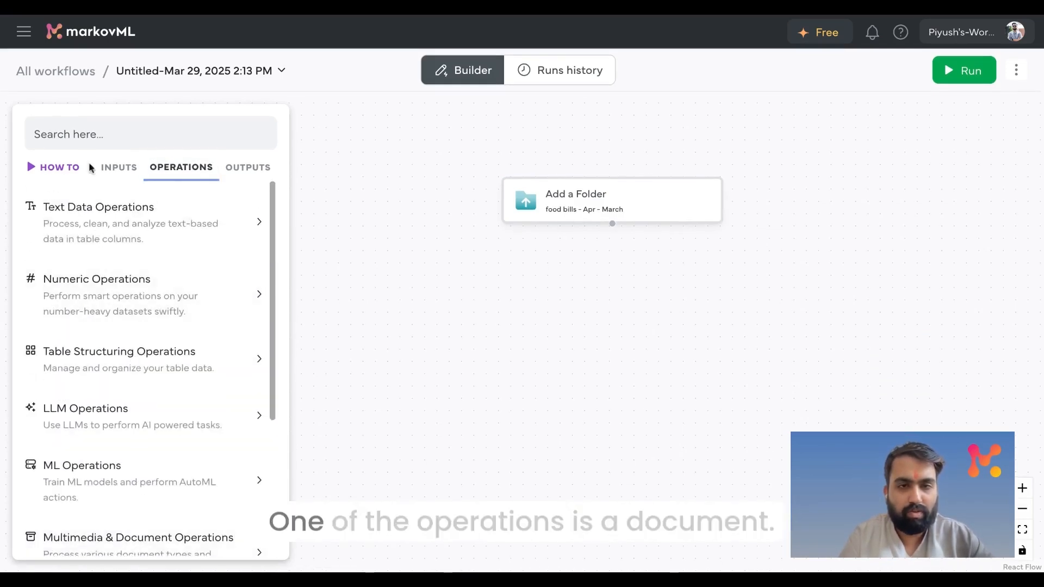
pyautogui.click(91, 131)
pyautogui.write('d')
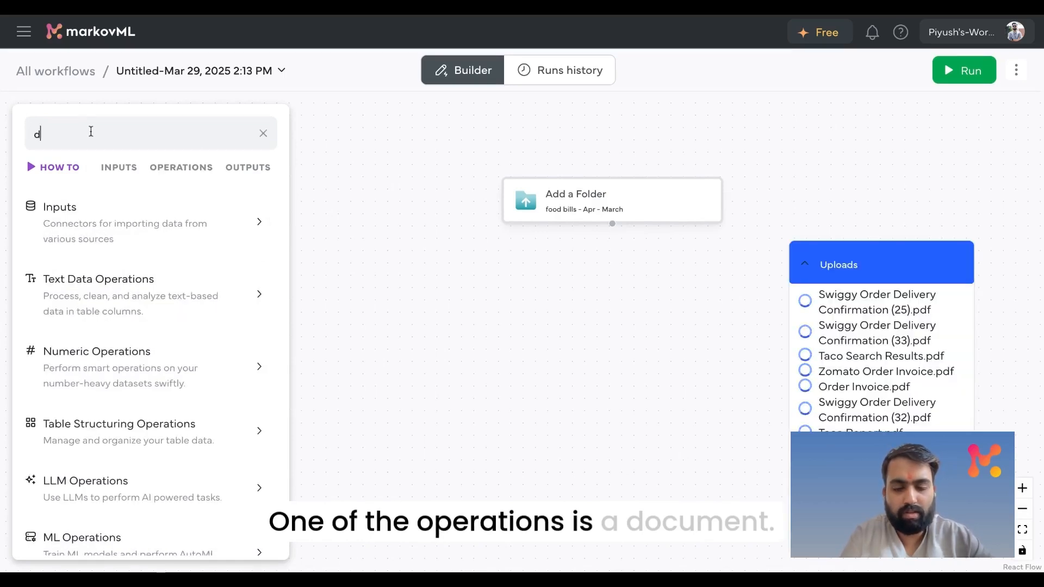
pyautogui.write('ocu')
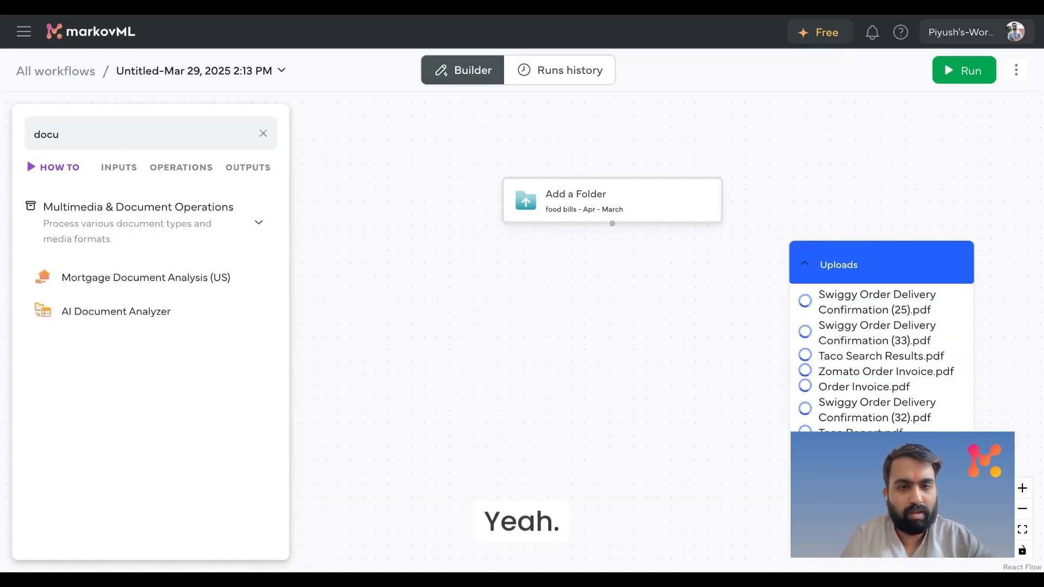
pyautogui.click(104, 326)
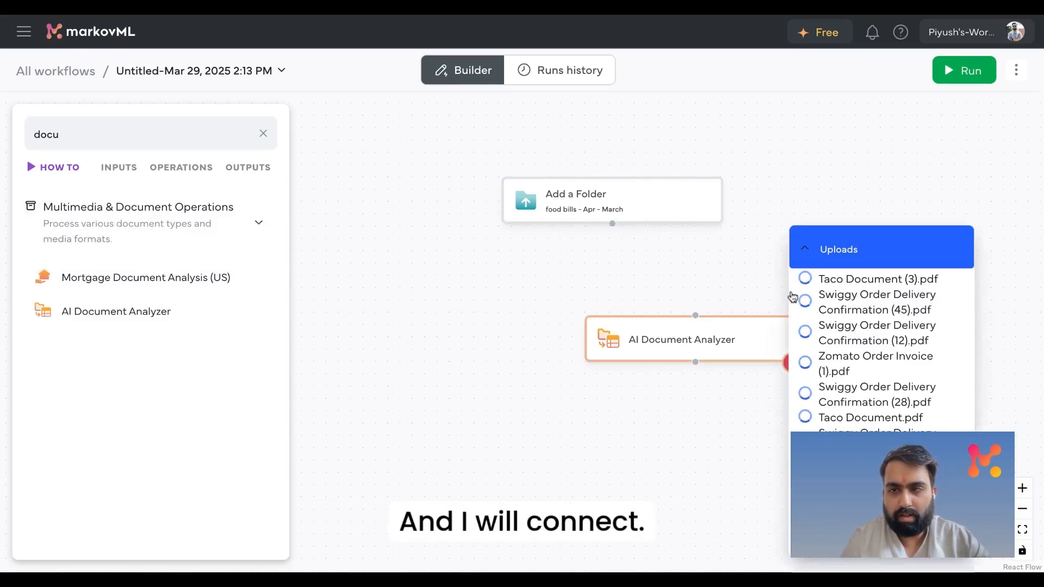
# Connect the output of the Add a Folder node to the input of the AI Document Analyzer
pyautogui.click(805, 250)
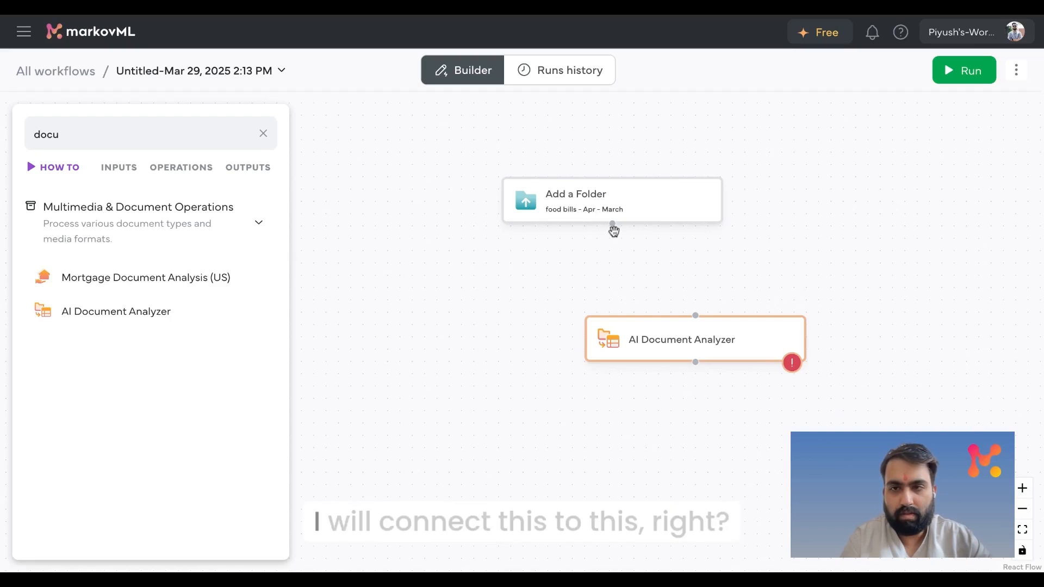
pyautogui.moveTo(613, 223); pyautogui.dragTo(696, 316)
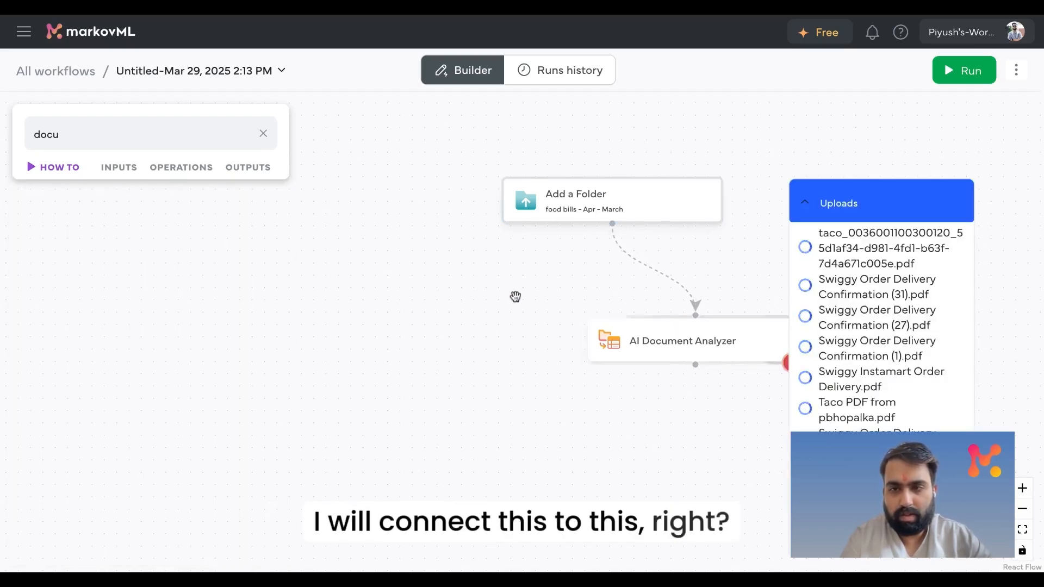
pyautogui.moveTo(564, 287); pyautogui.dragTo(407, 269)
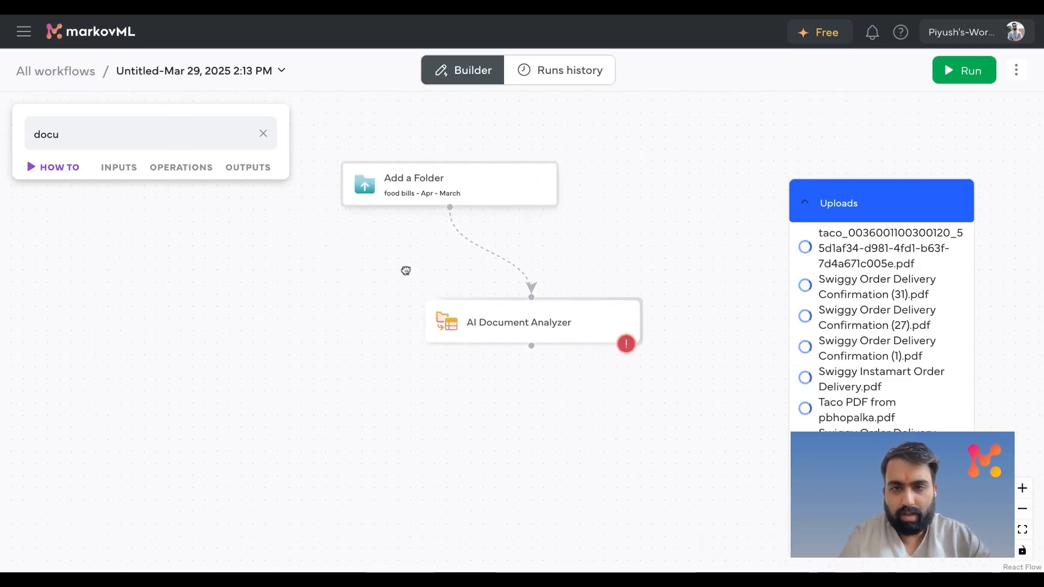
# Open the AI Document Analyzer's settings and examine the first input invoice for its invoice number, date and total fields
pyautogui.click(495, 326)
pyautogui.doubleClick(501, 322)
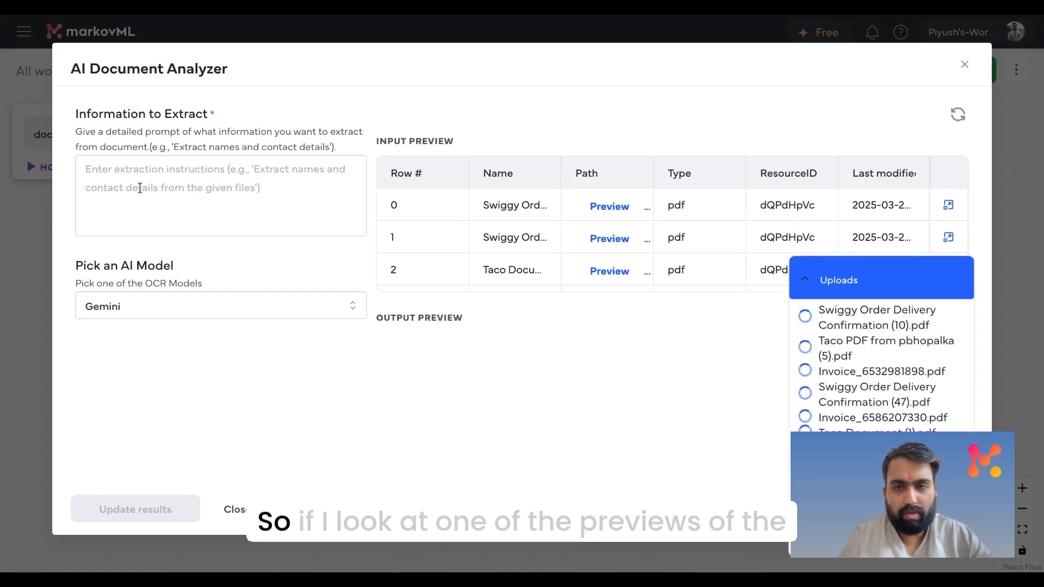
pyautogui.click(603, 208)
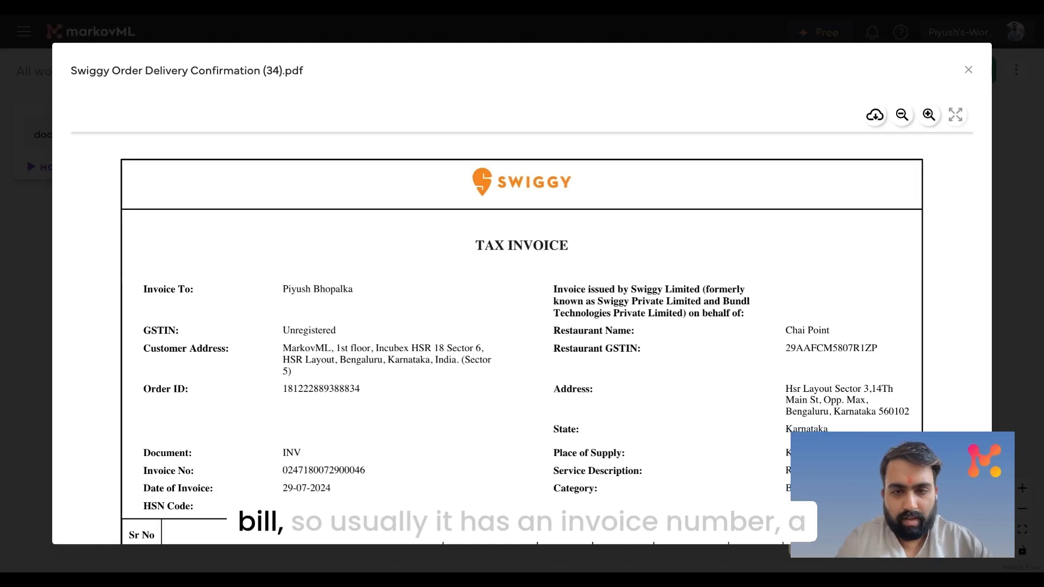
pyautogui.scroll(-1, 522, 326)
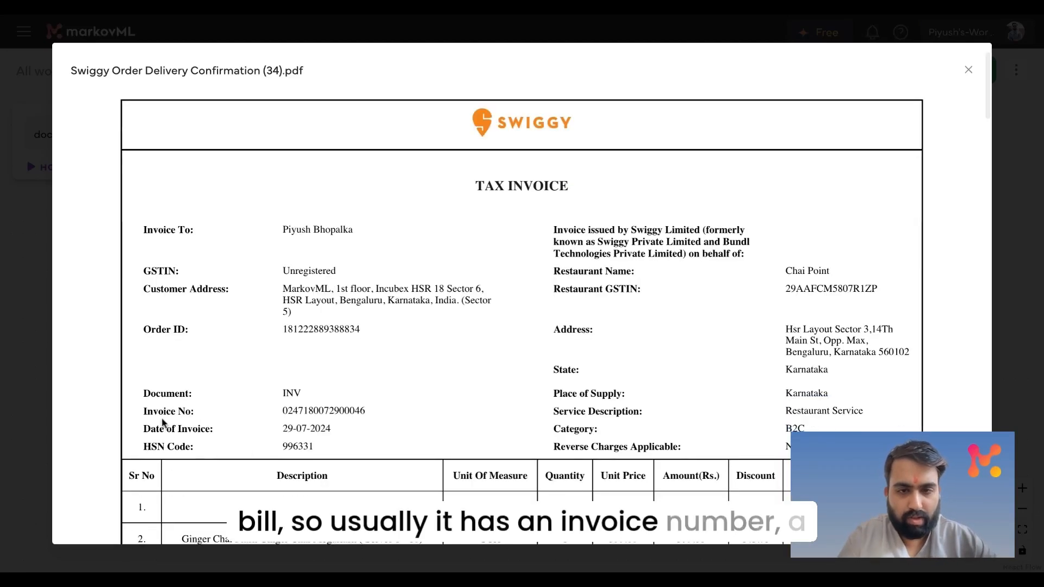
pyautogui.scroll(-4, 675, 430)
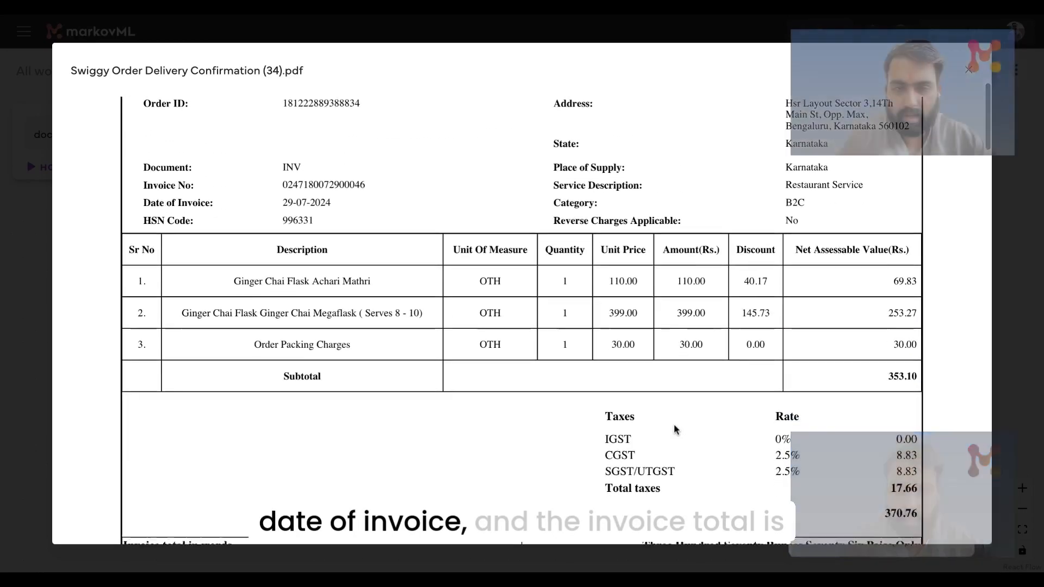
pyautogui.scroll(-1, 674, 429)
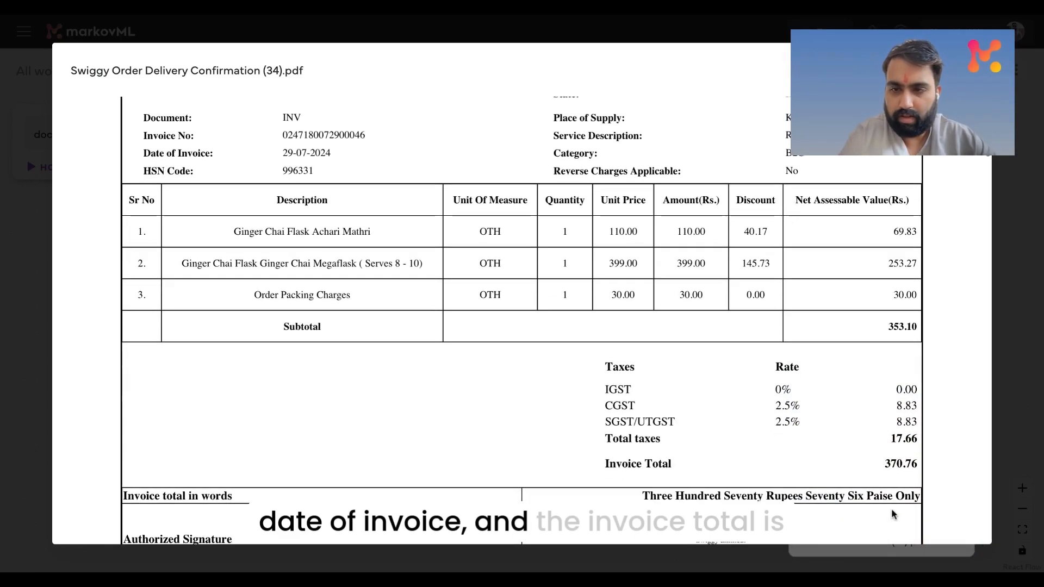
pyautogui.scroll(-8, 925, 471)
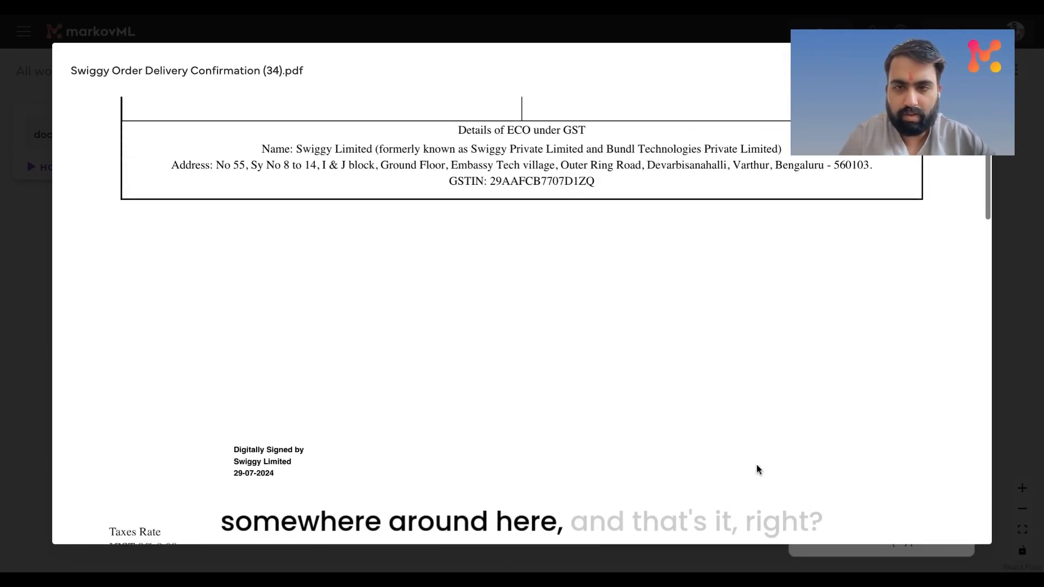
pyautogui.scroll(-5, 746, 405)
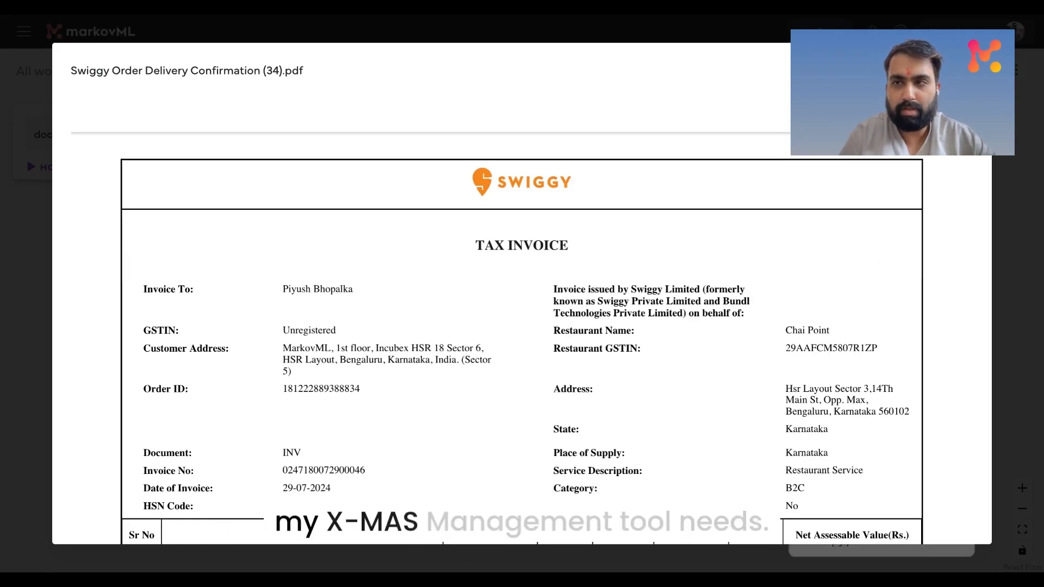
pyautogui.click(970, 71)
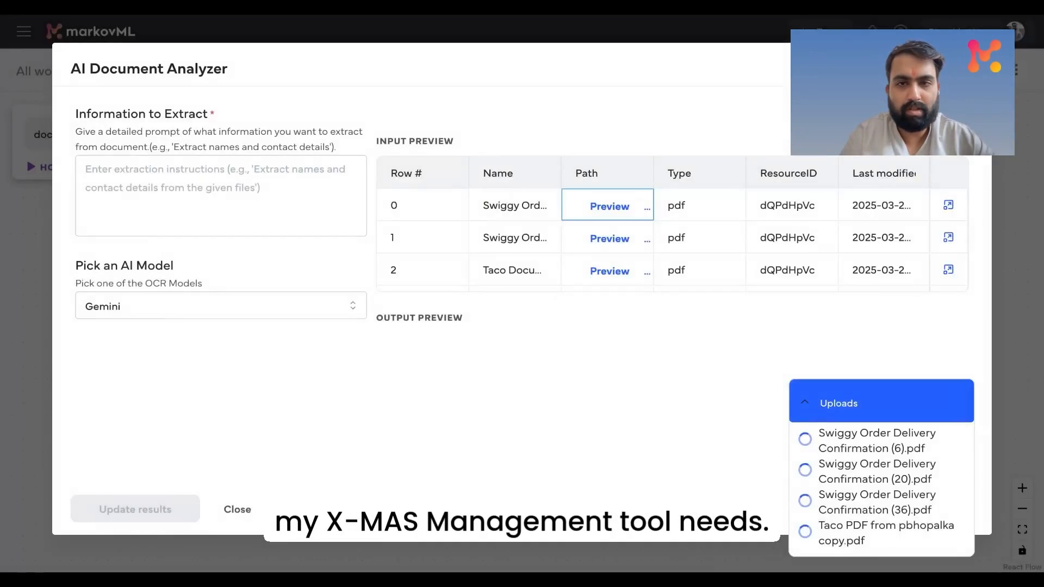
# Enter the extraction instructions "Extract invoice number, invoice date and the total amount from the given file" for the AI Document Analyzer
pyautogui.click(177, 179)
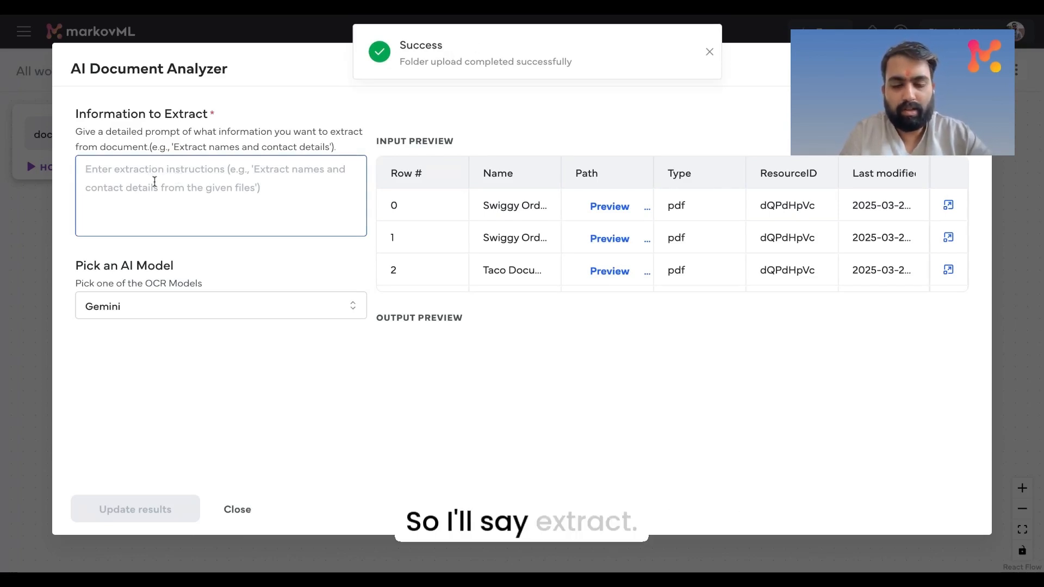
pyautogui.write('Extra')
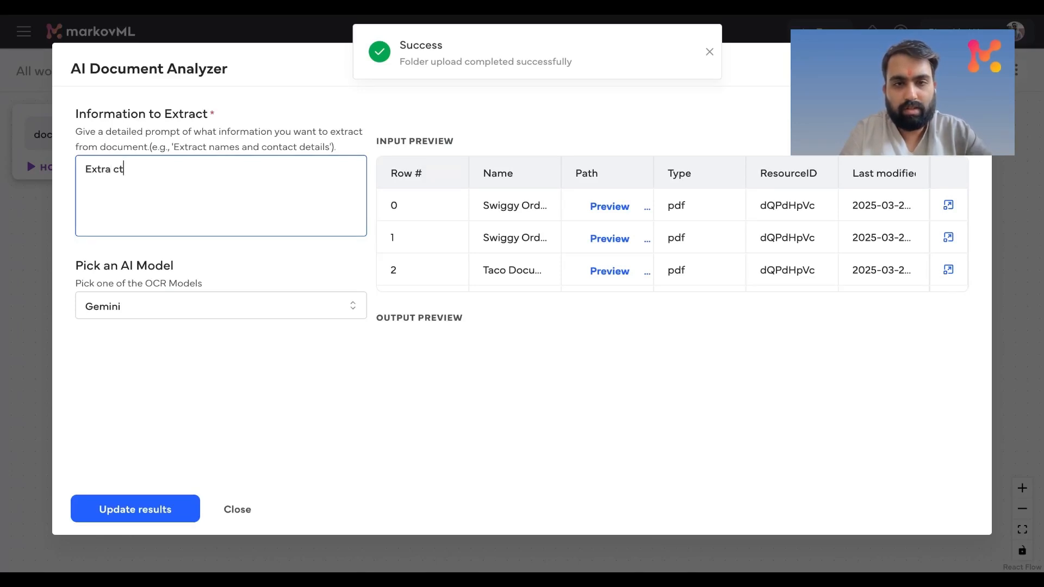
pyautogui.write('ct invoice ')
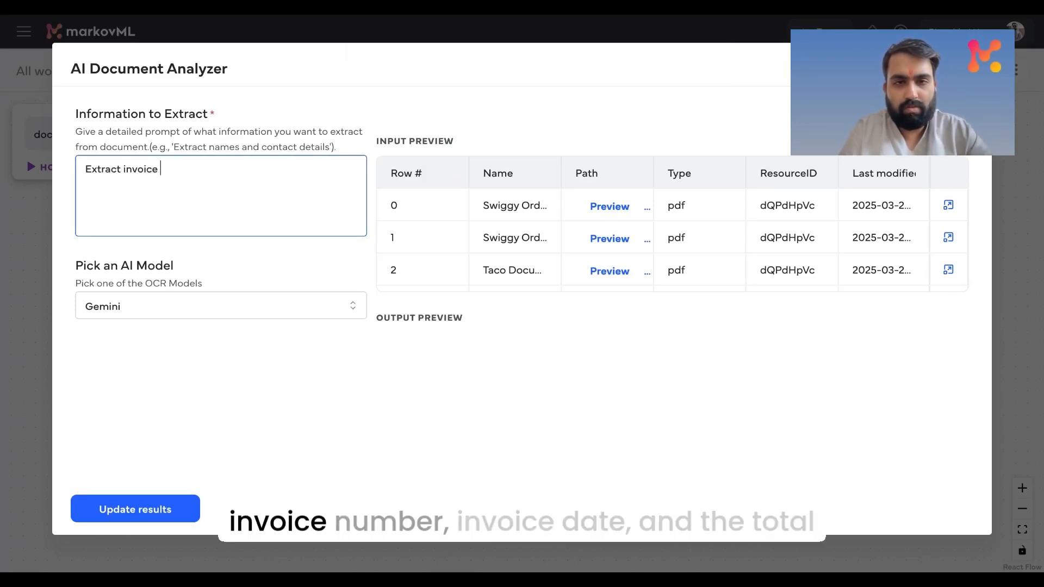
pyautogui.write('number, invoice date and the t')
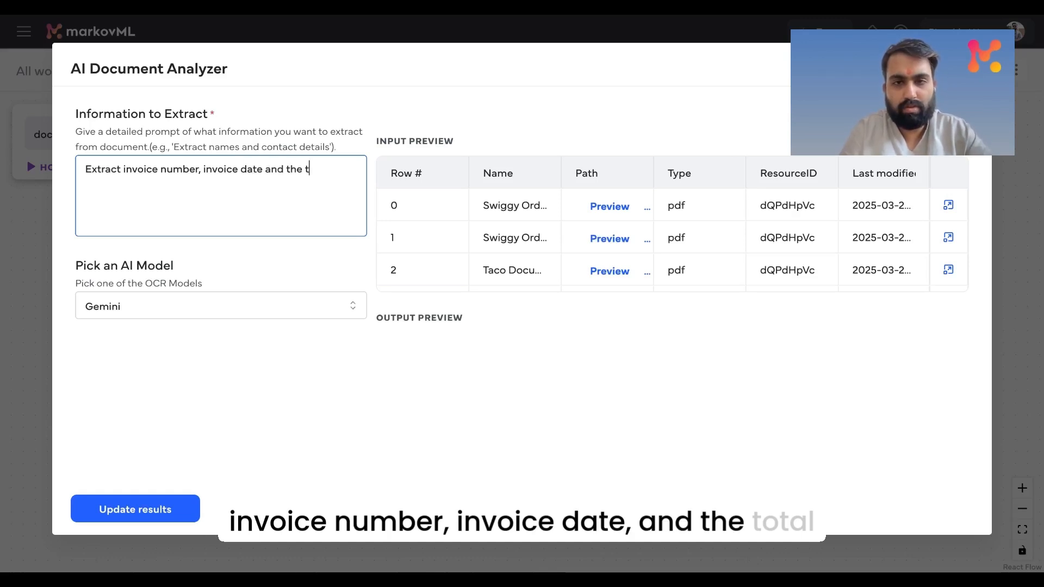
pyautogui.write('otal amount')
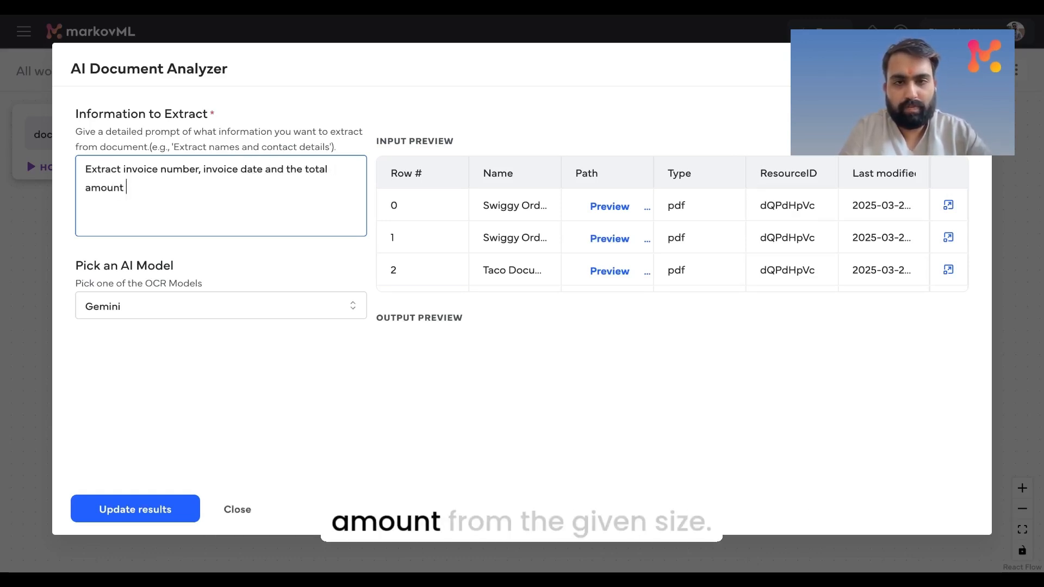
pyautogui.write(' from the given ')
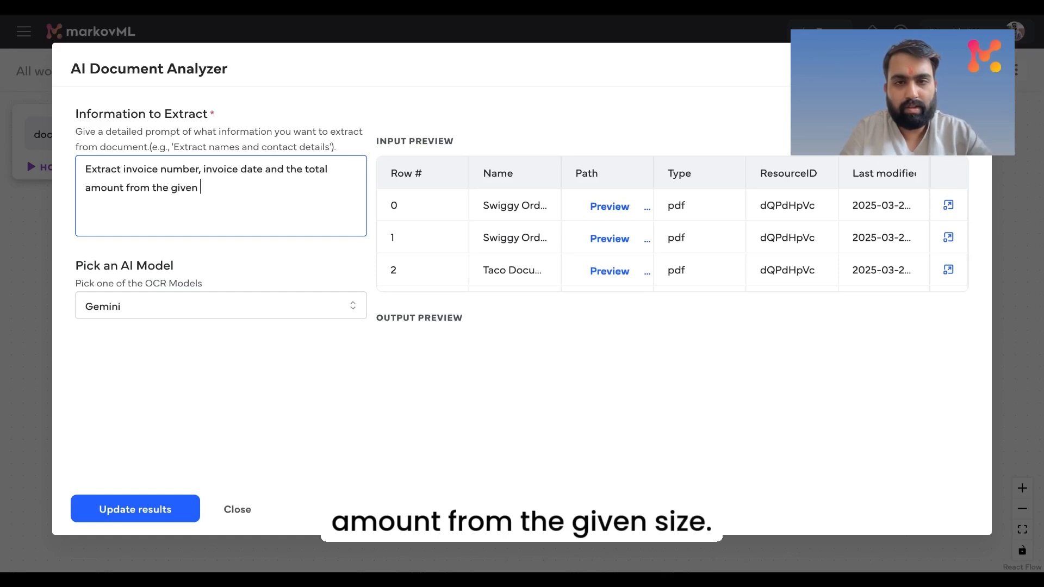
pyautogui.write('file')
pyautogui.press('Tab')
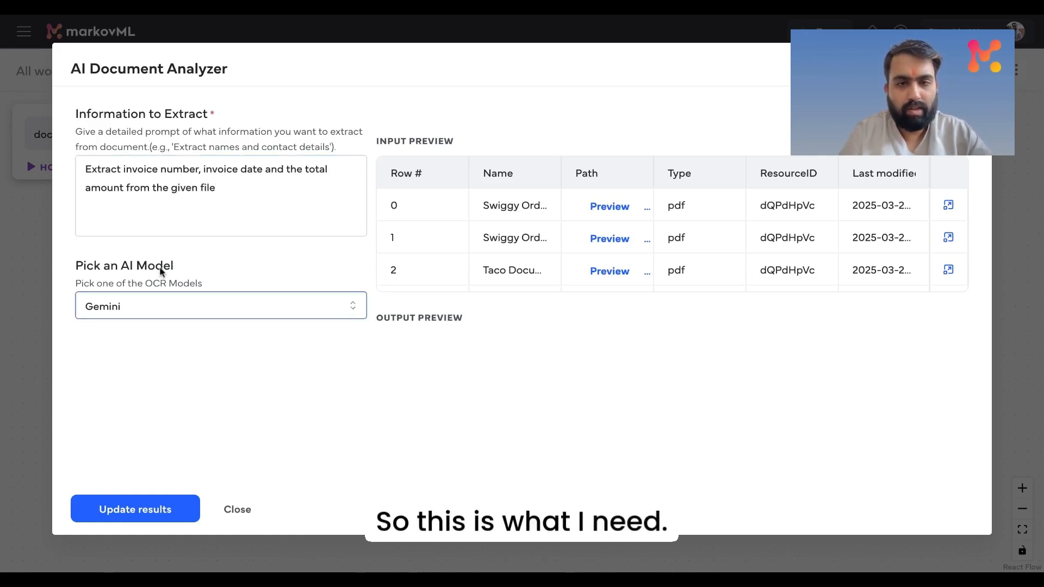
# Choose Gemini as the AI model, update the analyzer's results and check the extracted columns in the output preview before closing the settings
pyautogui.click(144, 308)
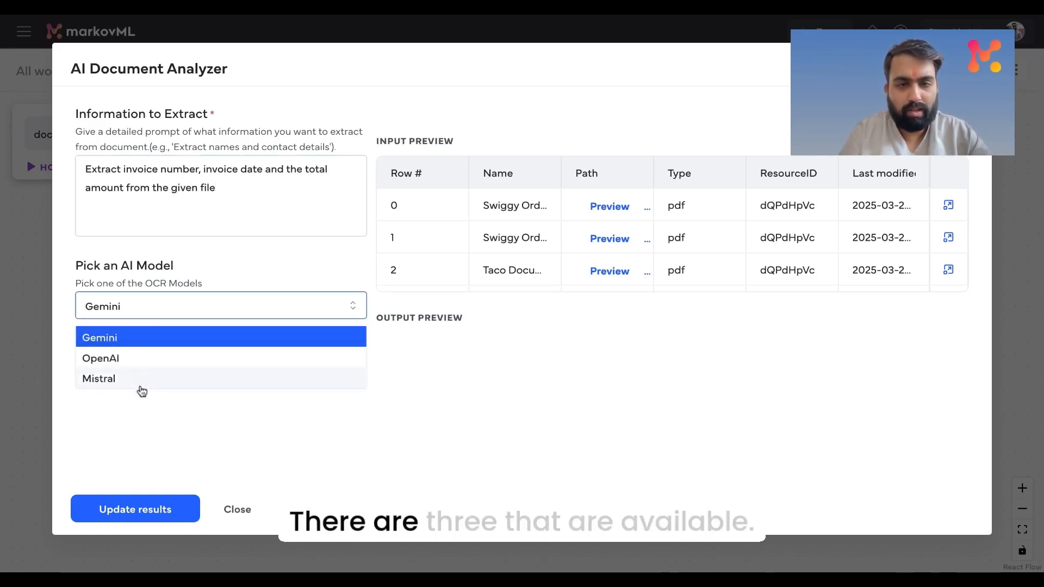
pyautogui.click(150, 339)
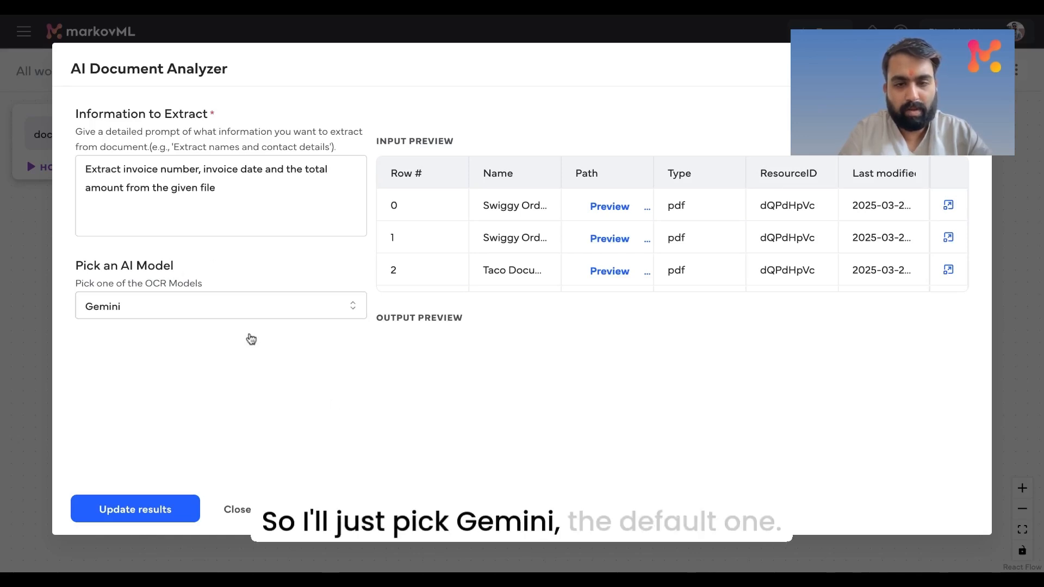
pyautogui.click(149, 506)
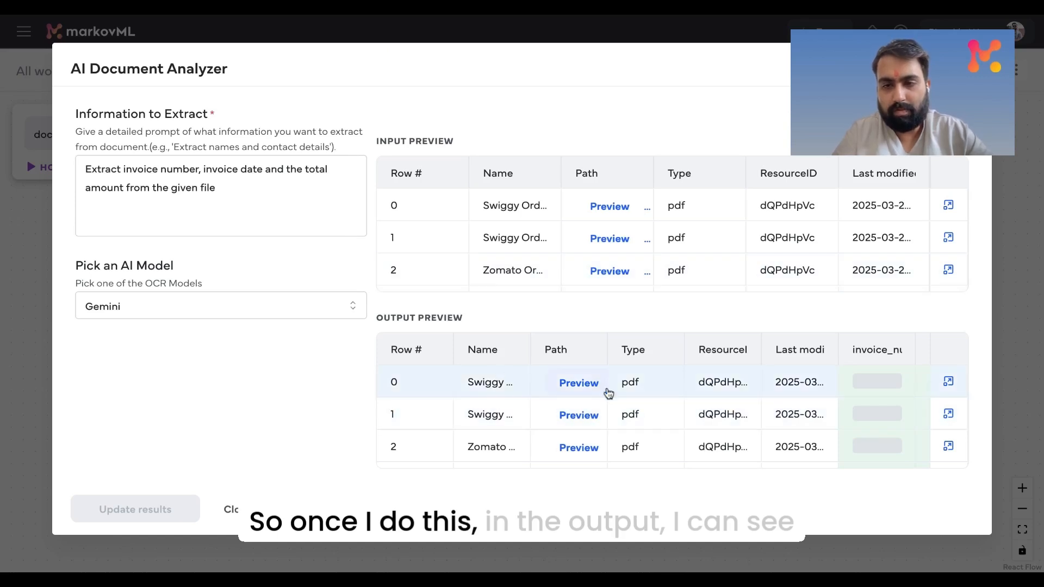
pyautogui.hscroll(2, 866, 427)
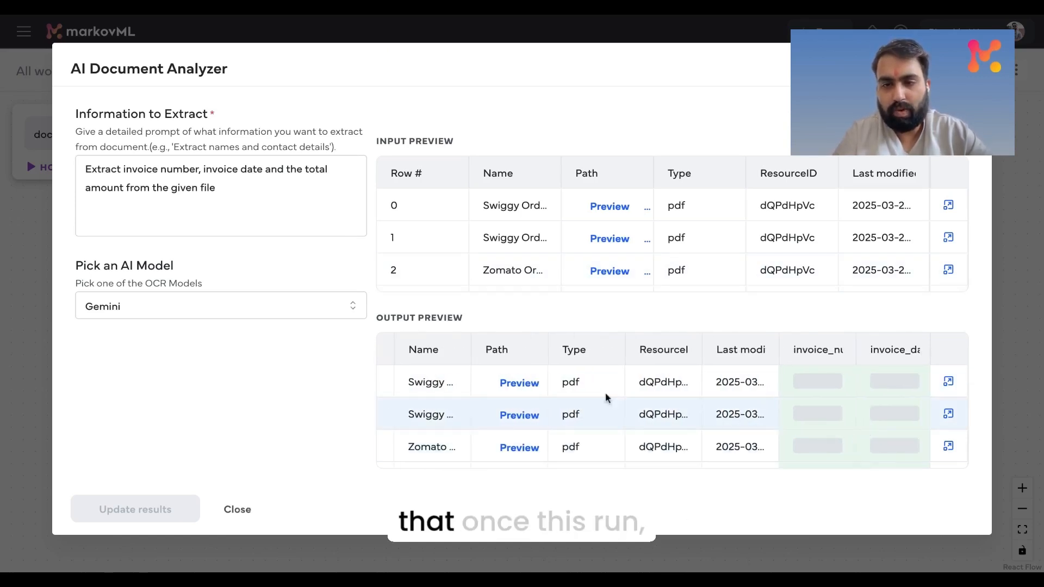
pyautogui.hscroll(2, 840, 402)
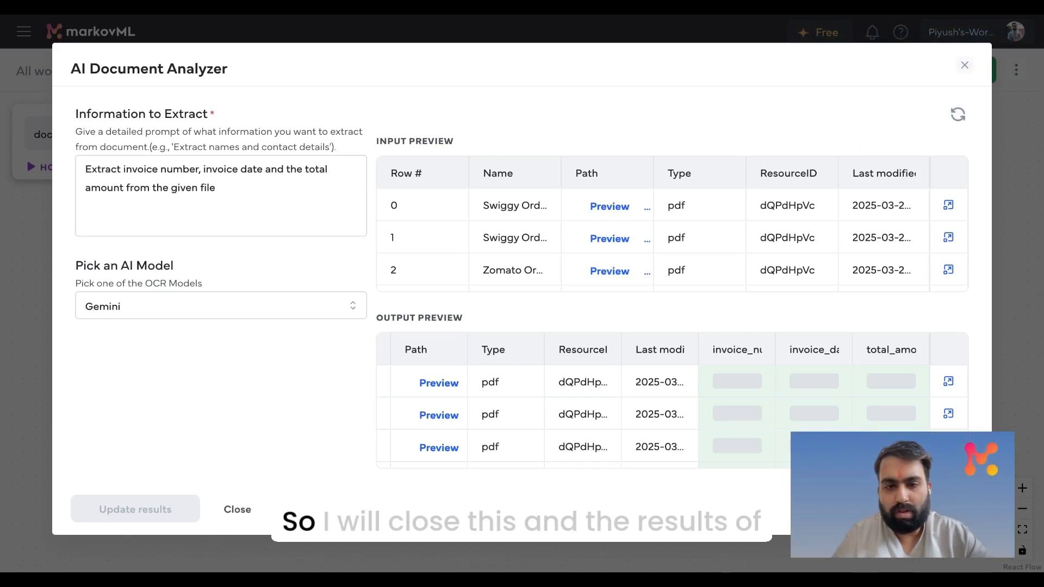
pyautogui.click(965, 64)
# Find the output nodes with the search term "save t" and add a Save to File node fed by the AI Document Analyzer
pyautogui.moveTo(453, 324)
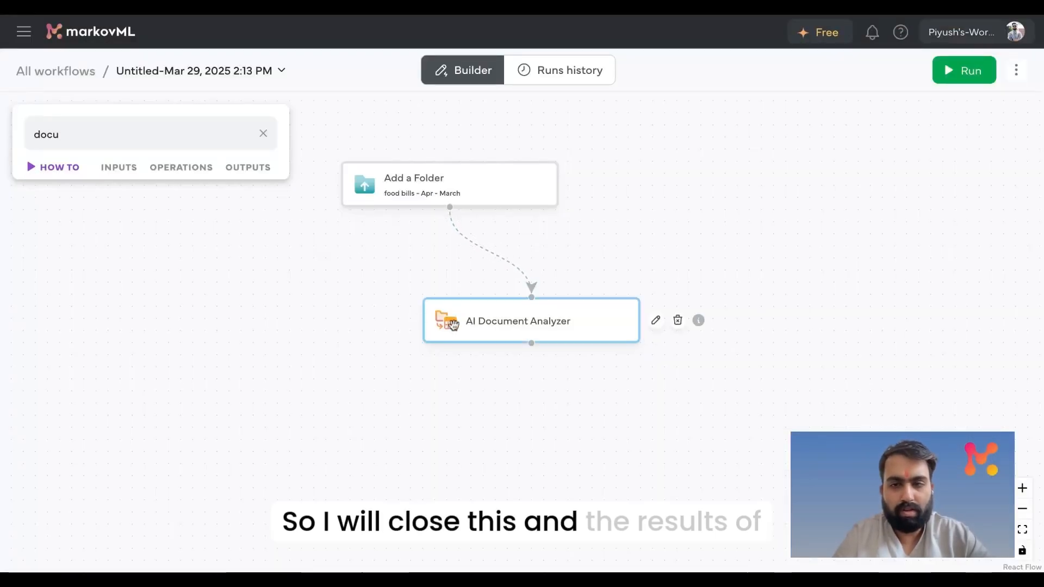
pyautogui.click(125, 132)
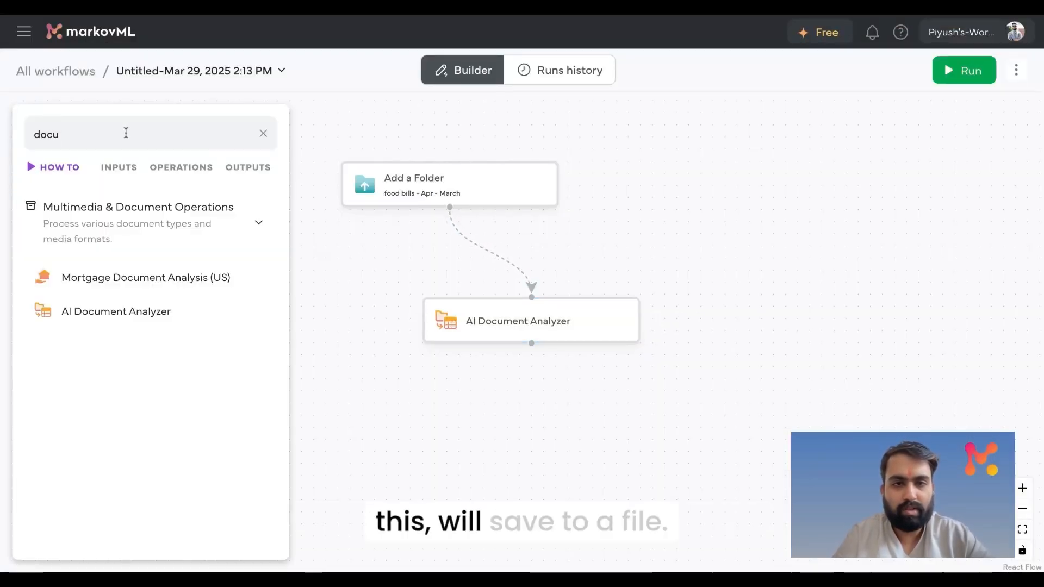
pyautogui.write('save t')
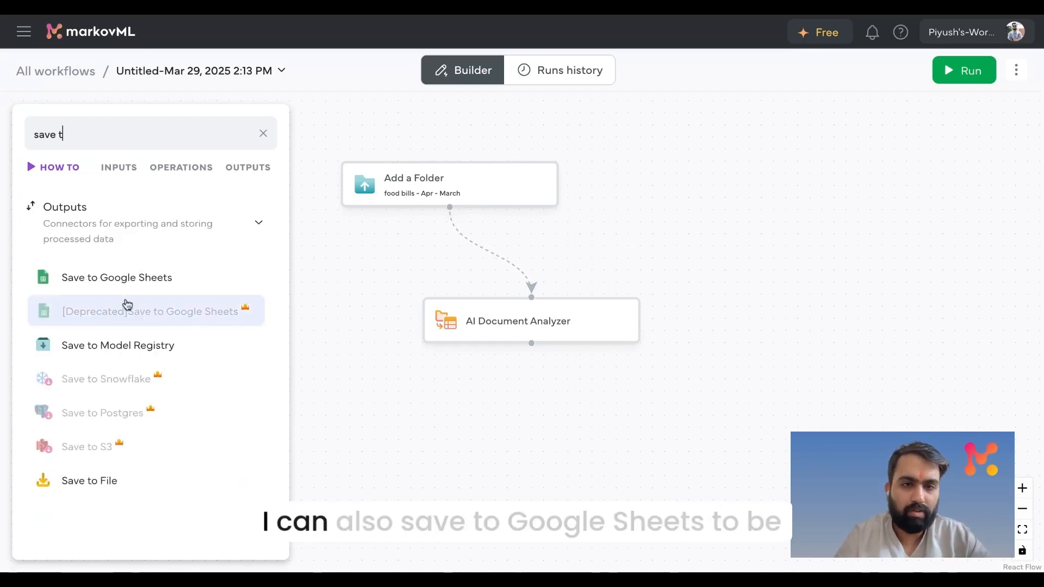
pyautogui.moveTo(150, 287)
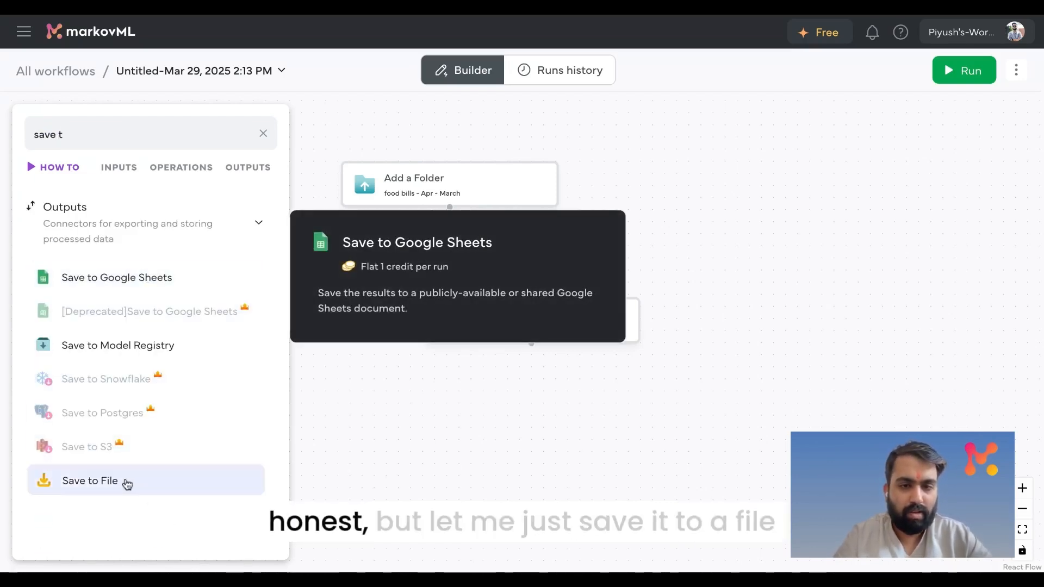
pyautogui.click(126, 485)
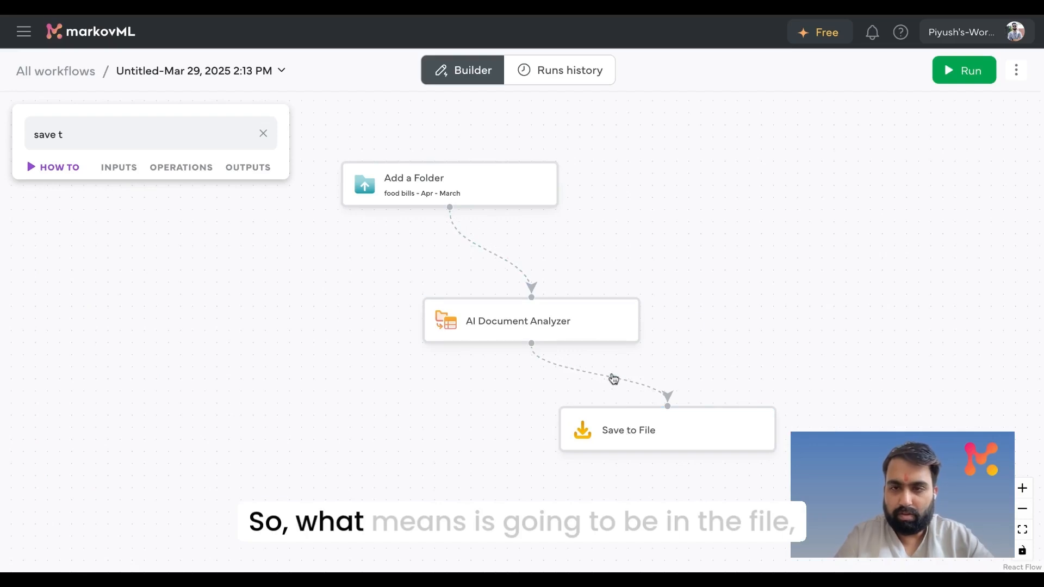
# Name the Save to File output "Swiggy bill analysis", apply the change and close the node's settings
pyautogui.click(603, 426)
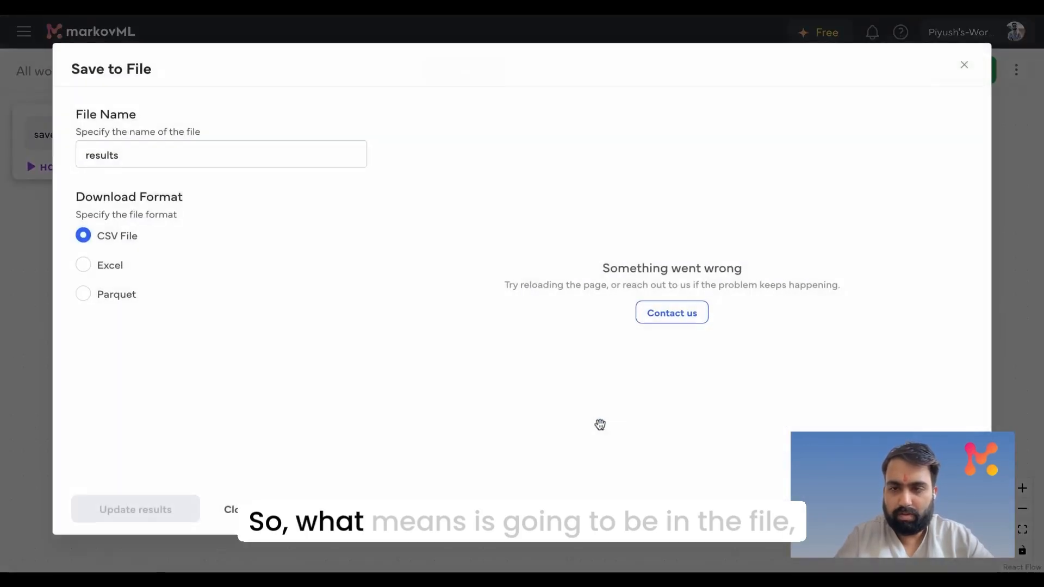
pyautogui.click(133, 149)
pyautogui.doubleClick(135, 152)
pyautogui.write('swi')
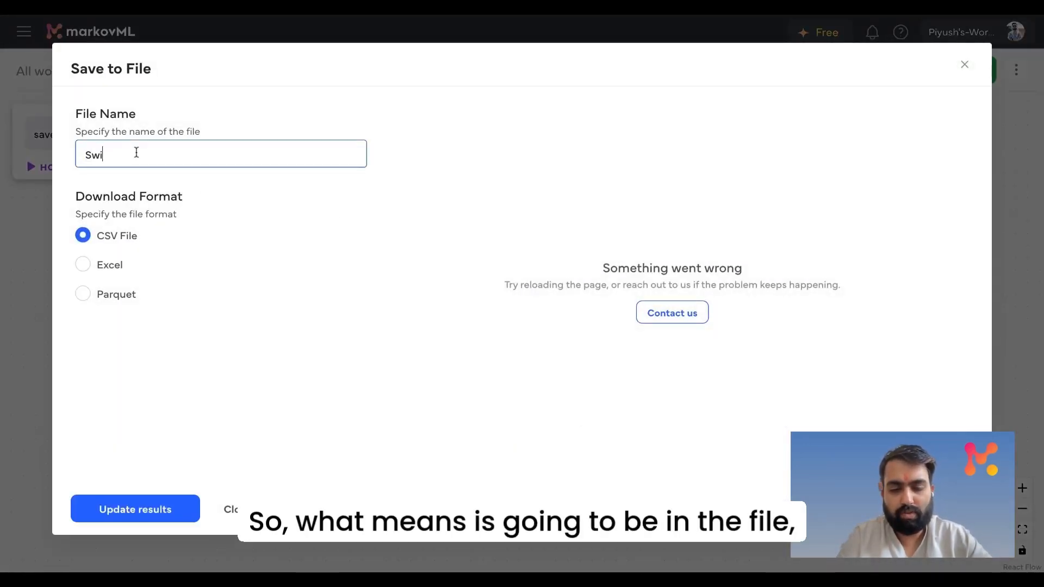
pyautogui.write('ffy')
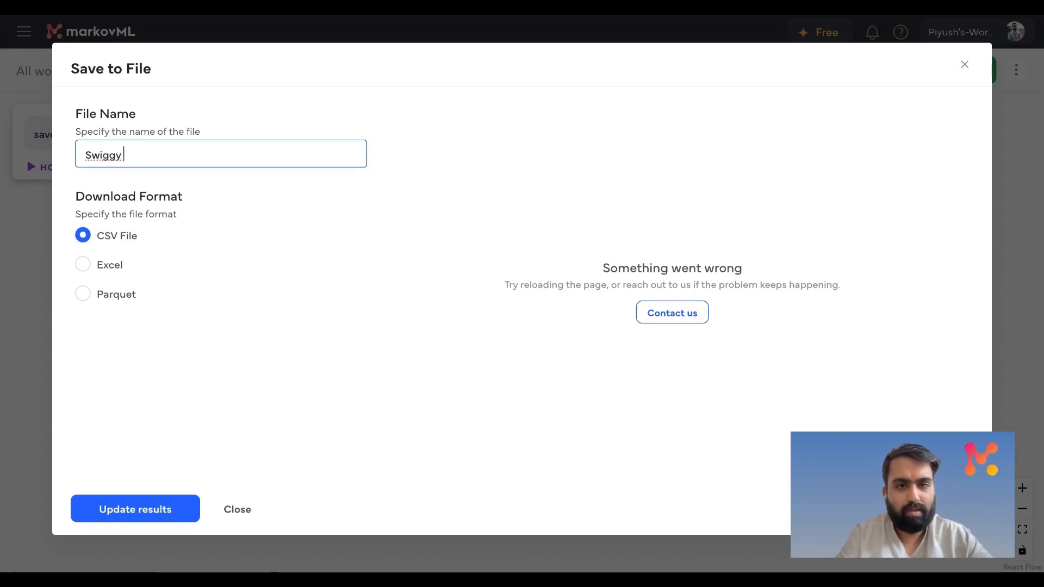
pyautogui.write(' bill analysis')
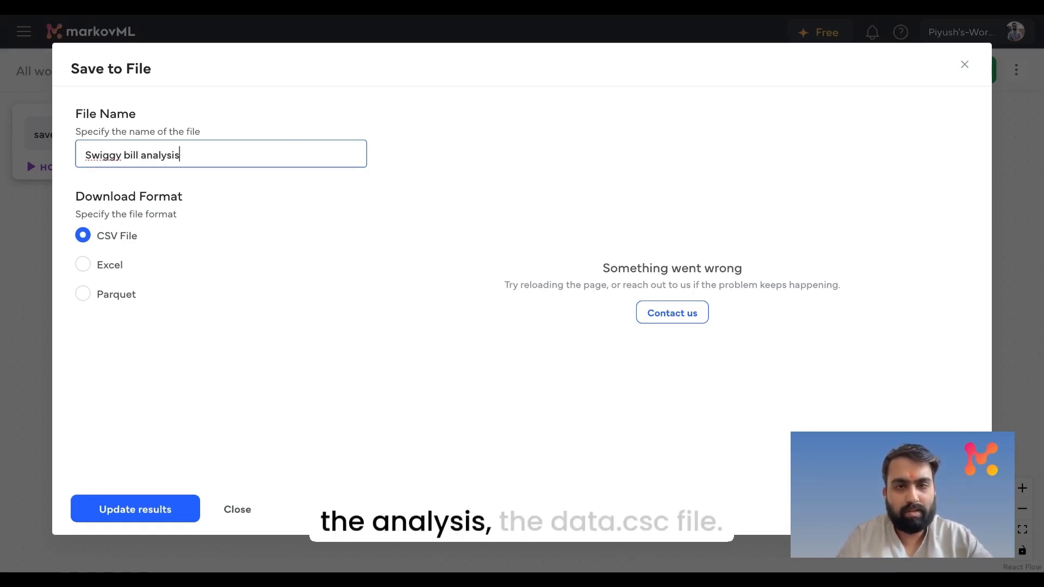
pyautogui.click(151, 512)
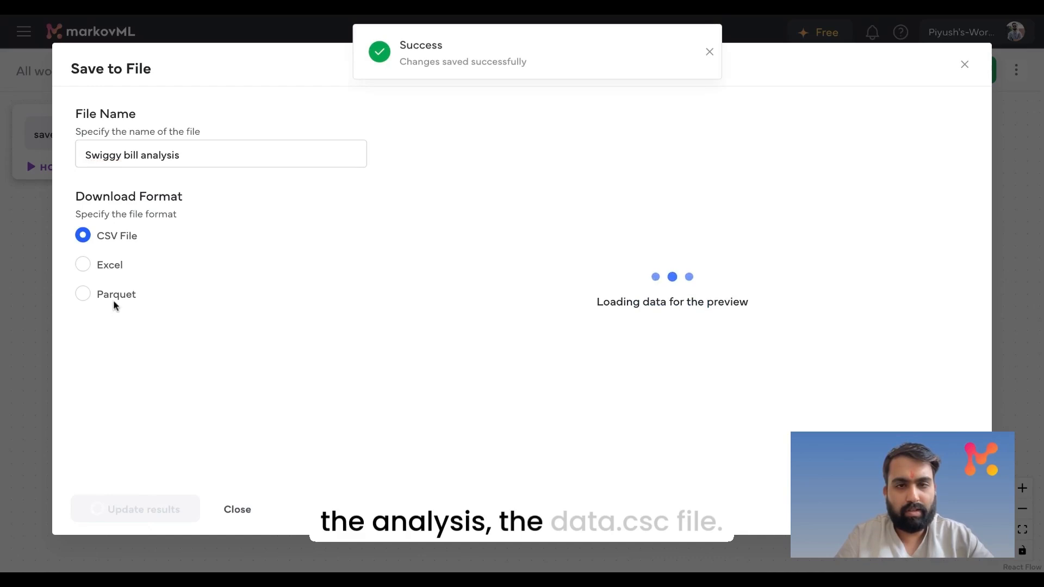
pyautogui.click(239, 508)
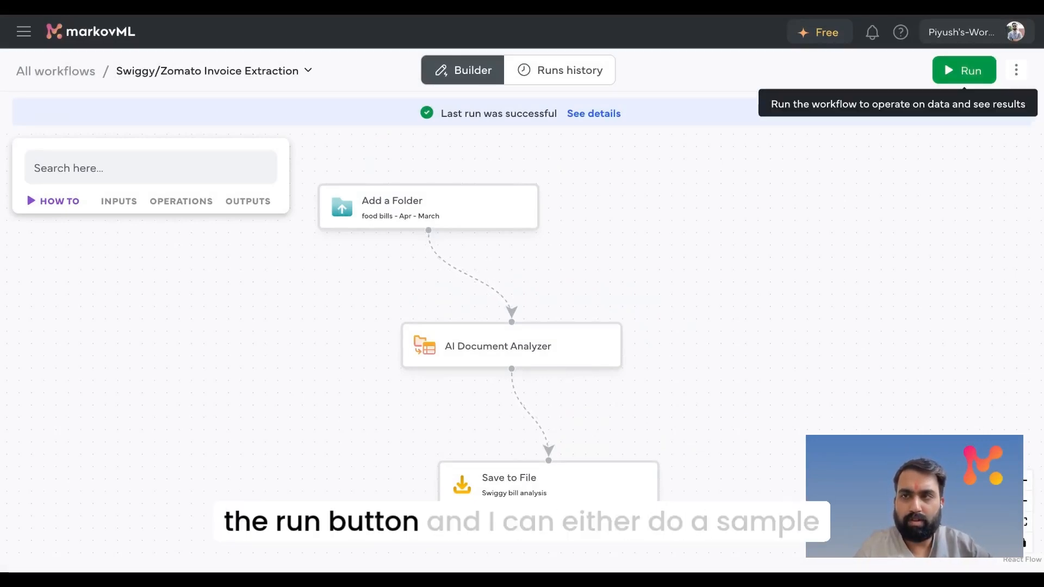
# Start a run of the invoice extraction workflow with the Complete dataset run type
pyautogui.click(946, 63)
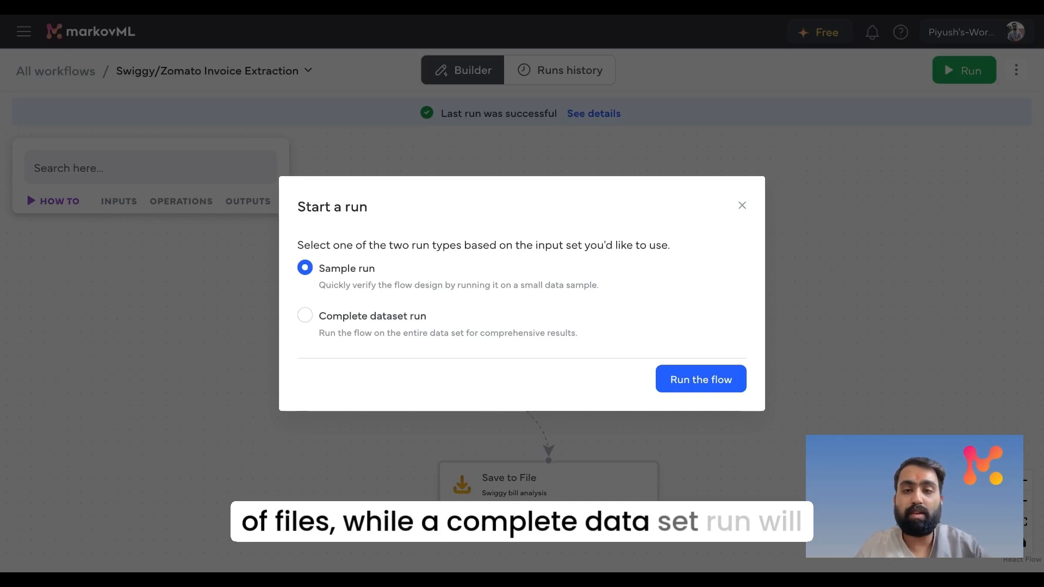
pyautogui.click(306, 317)
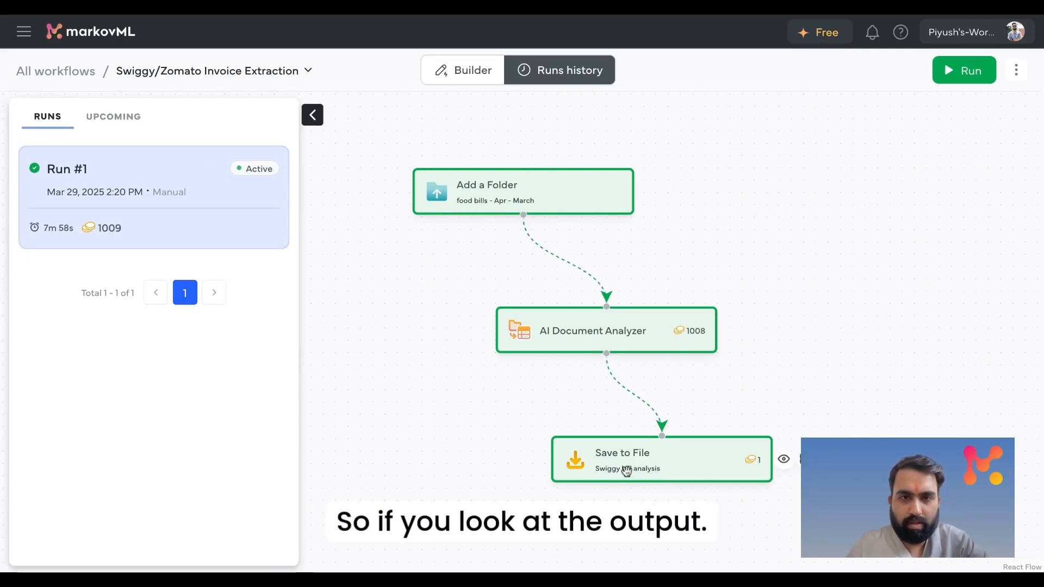
# Open the Save to File results of the run and compare the first row's invoice number, date and total with its source PDF
pyautogui.click(626, 471)
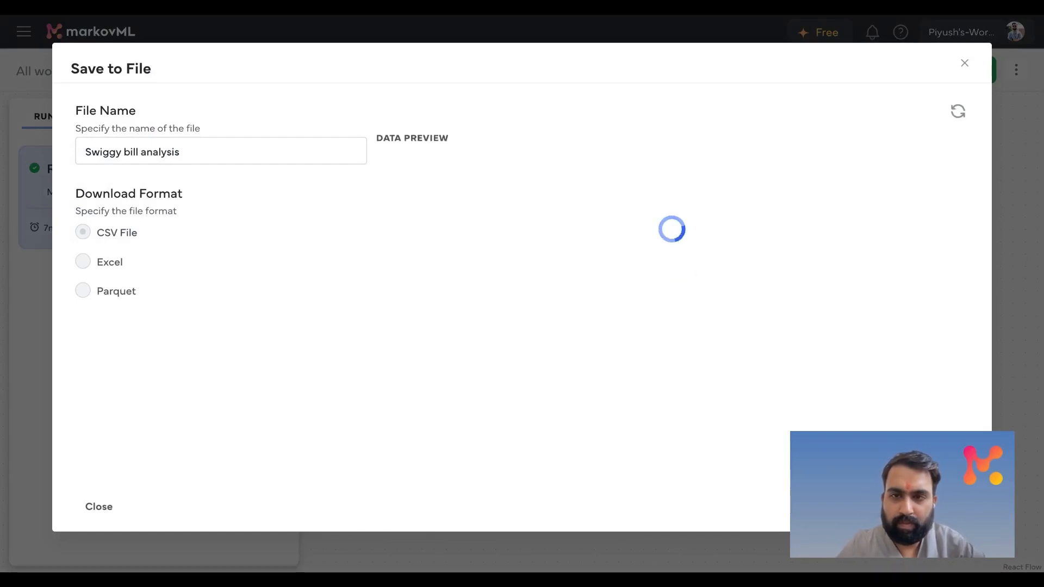
pyautogui.hscroll(5, 755, 283)
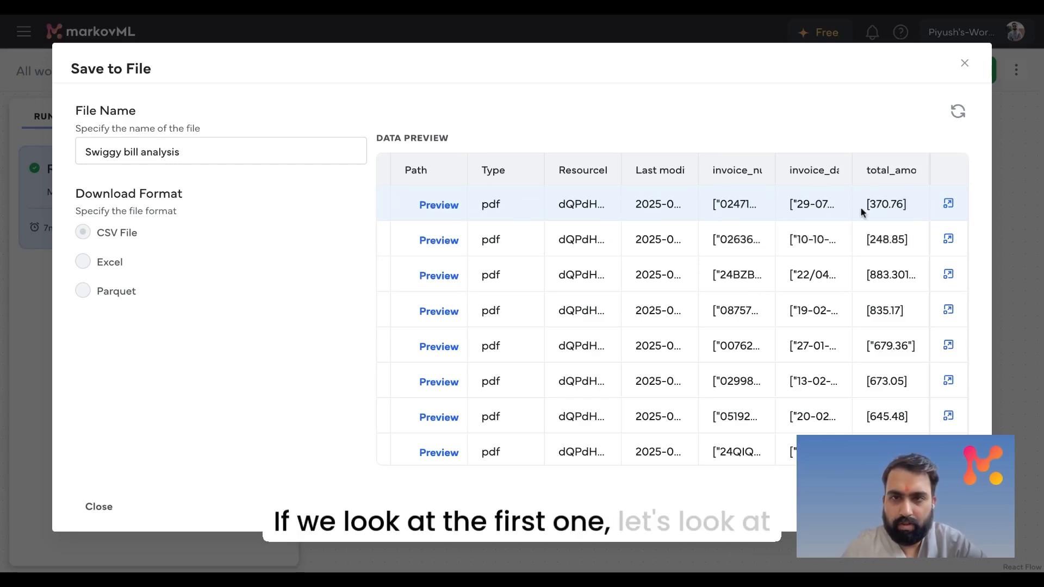
pyautogui.click(438, 207)
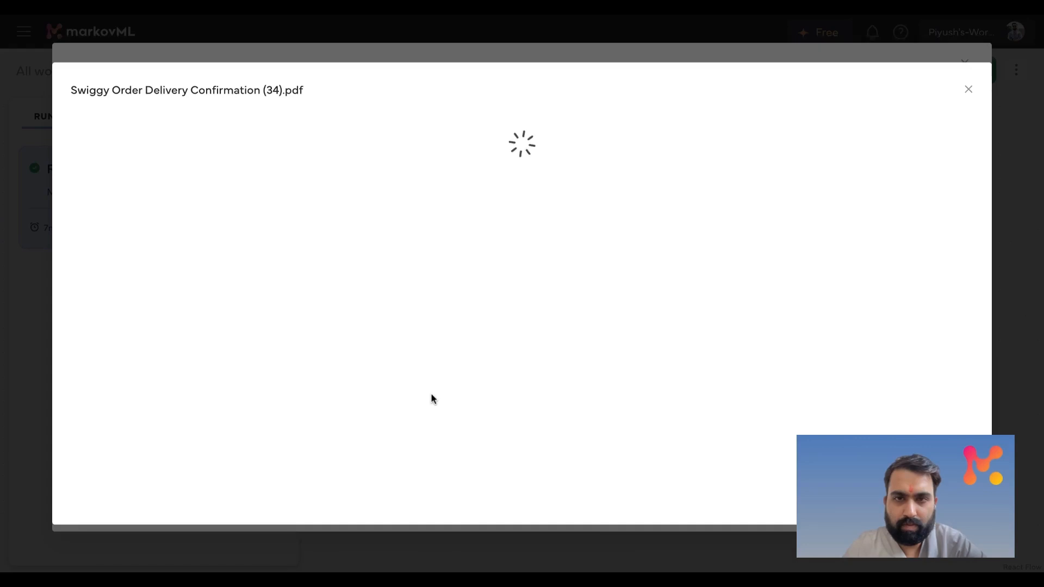
pyautogui.scroll(-3, 425, 446)
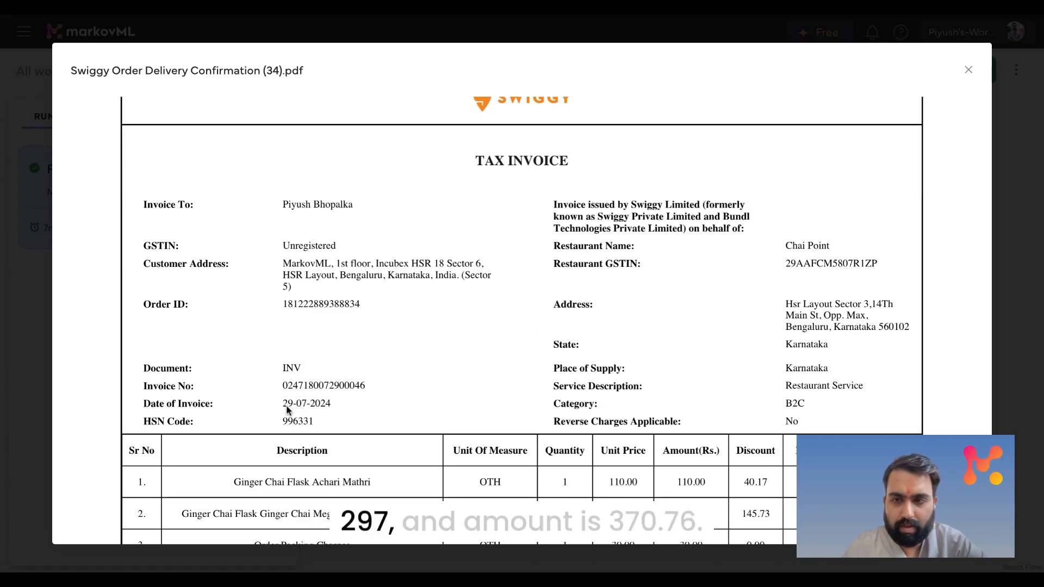
pyautogui.scroll(-9, 545, 408)
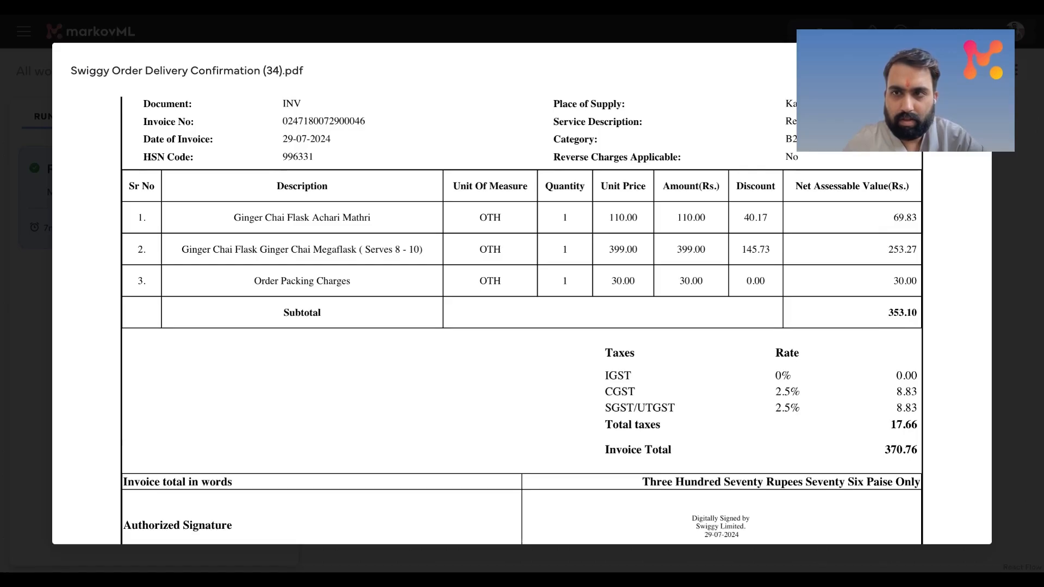
pyautogui.click(969, 70)
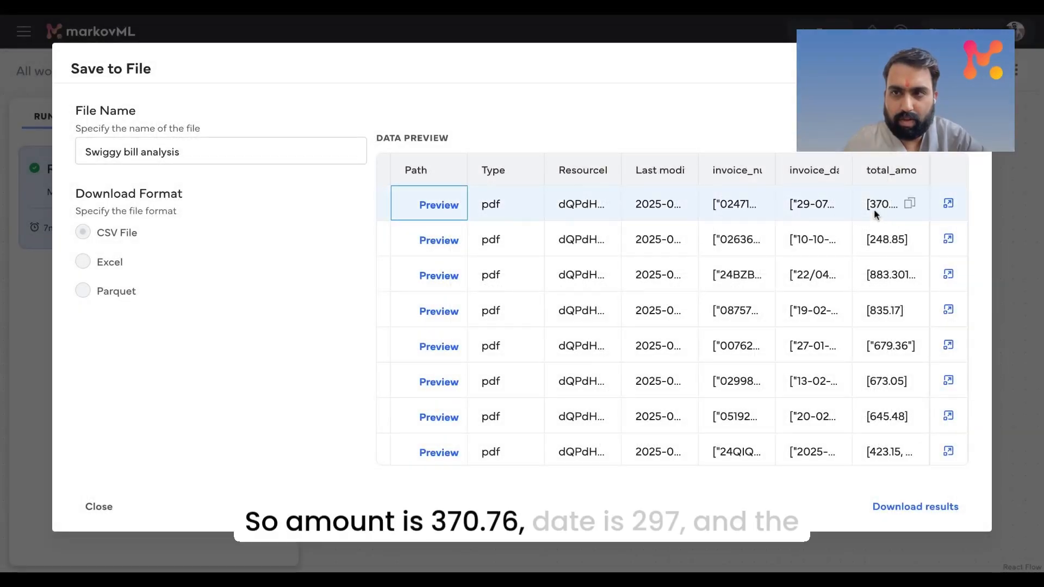